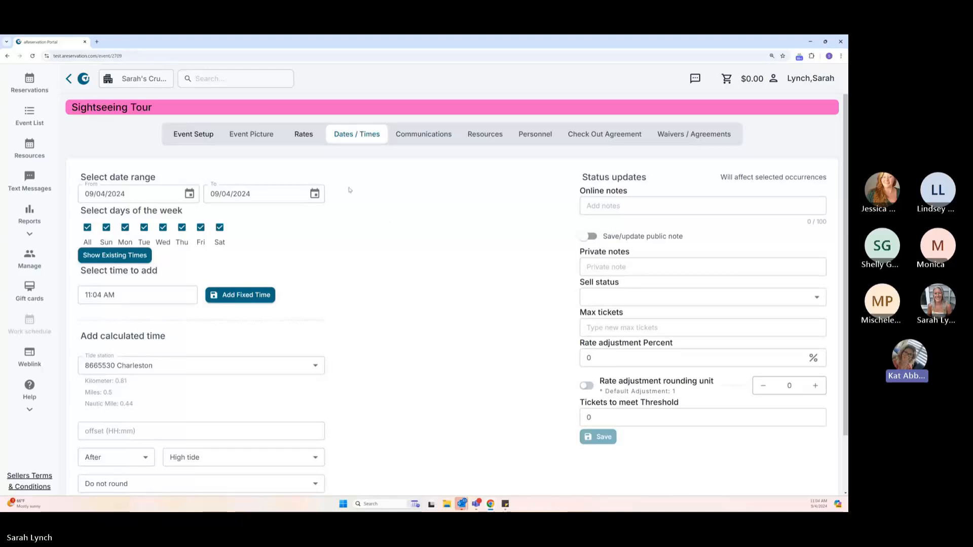
click(198, 137)
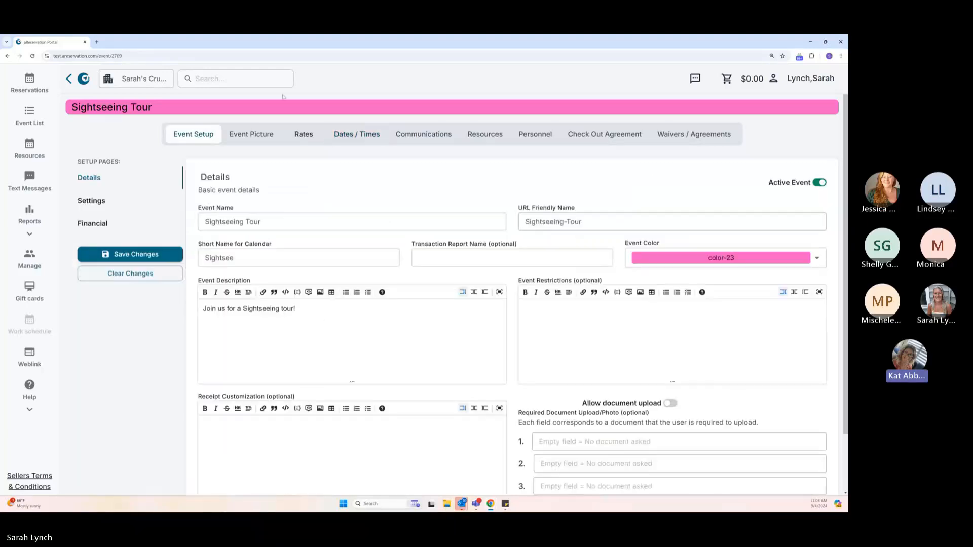
click(377, 136)
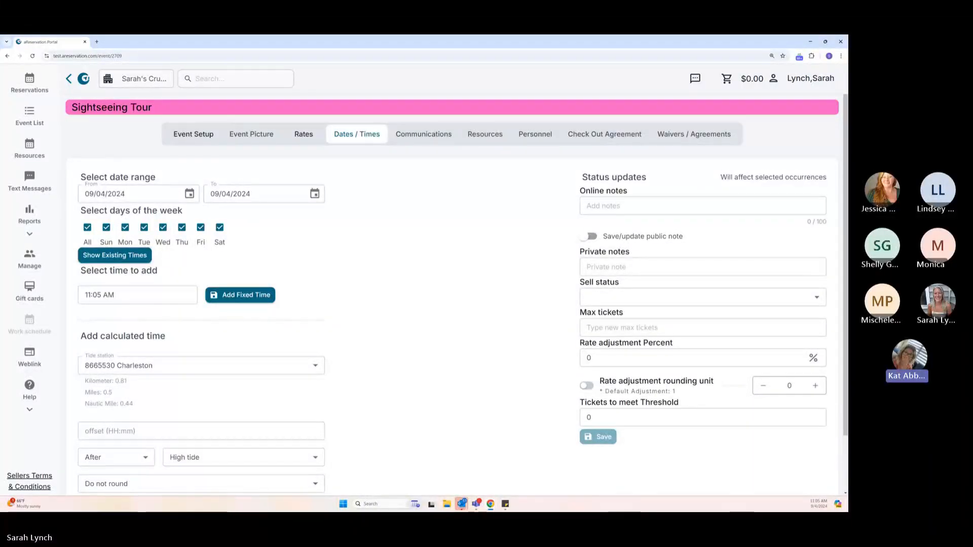
click(36, 85)
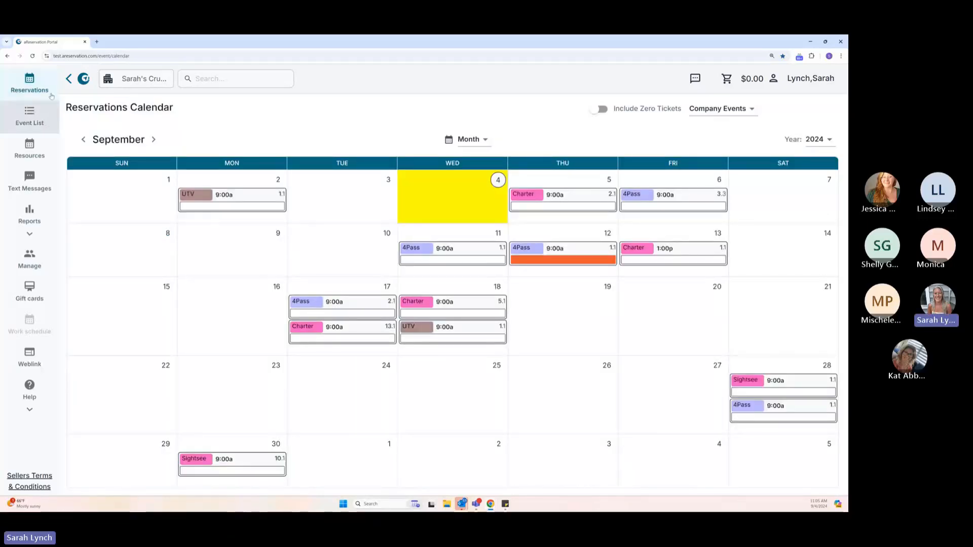
click(69, 79)
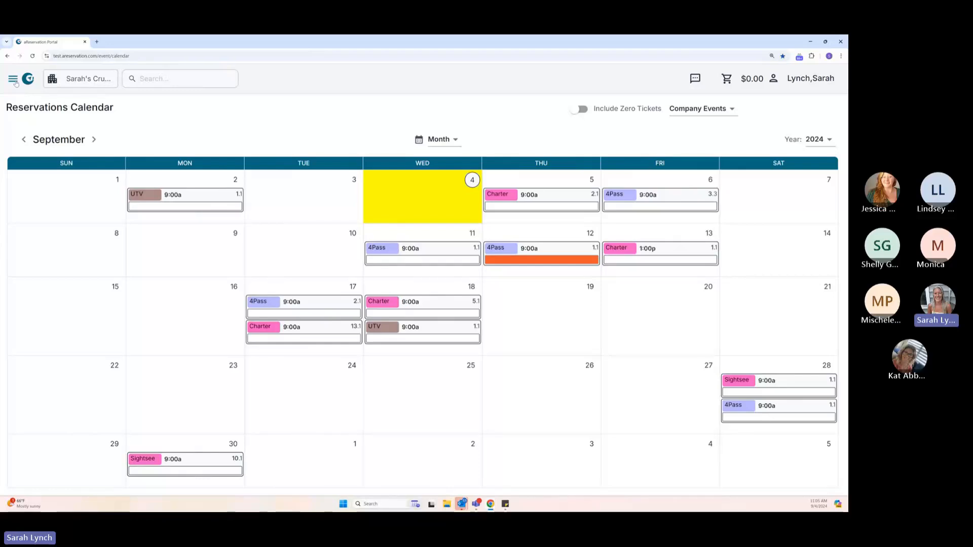
click(14, 80)
Open the Sightseeing Tour event from the event list and go to its date and time settings.
click(37, 122)
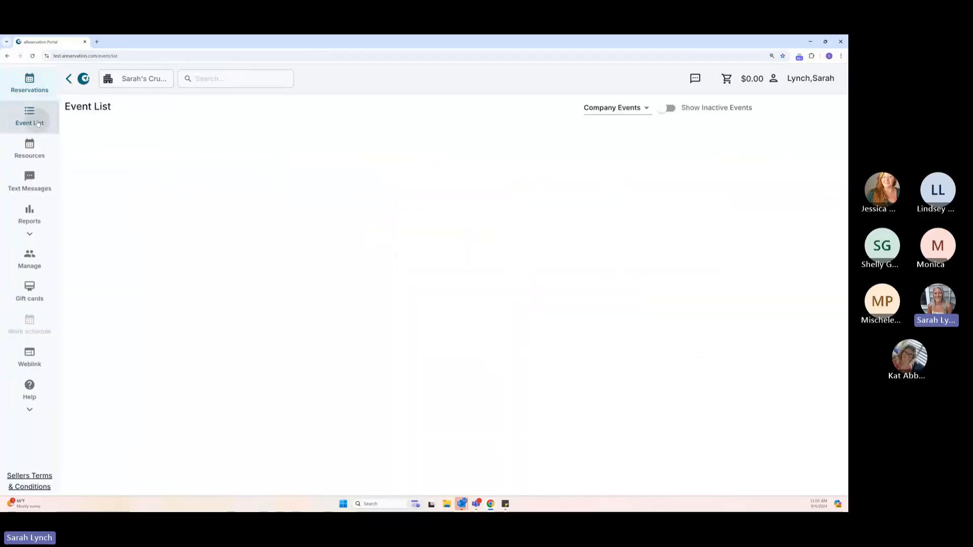
click(813, 144)
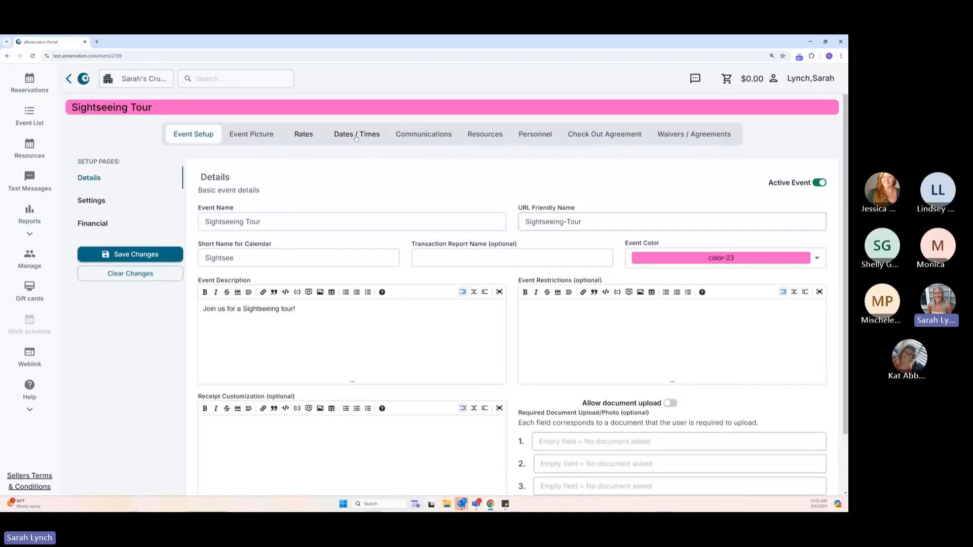
click(356, 135)
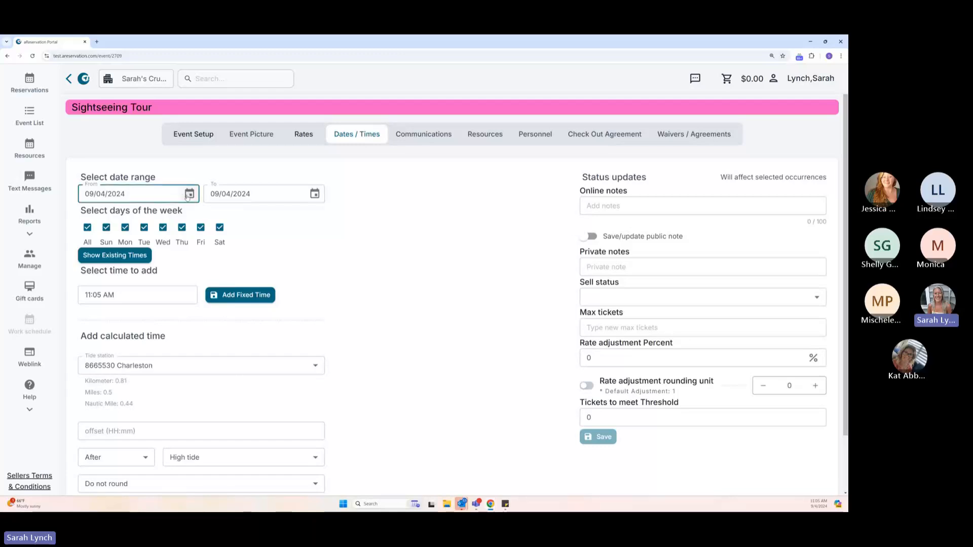
Set the date range for the event times from 09/04/2024 to 09/30/2024.
click(189, 194)
click(158, 260)
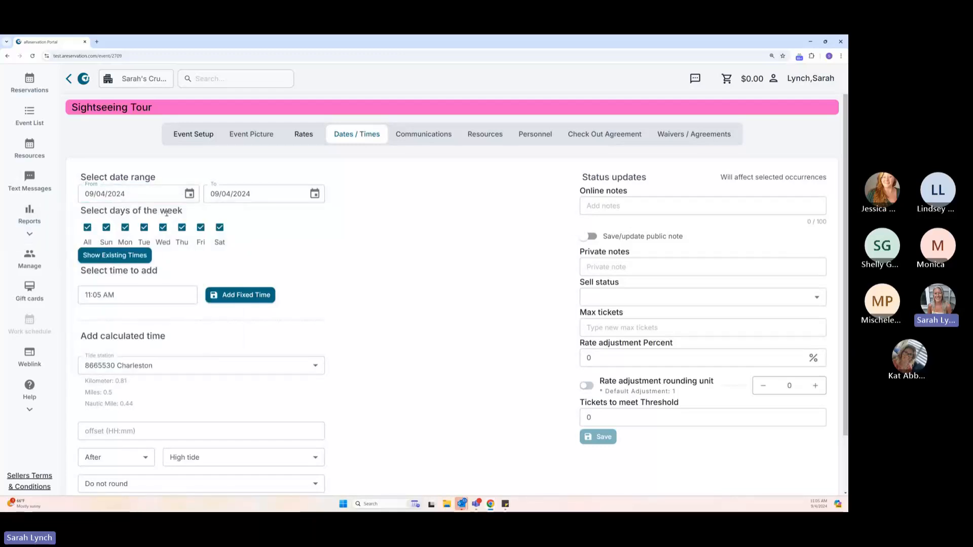
click(314, 195)
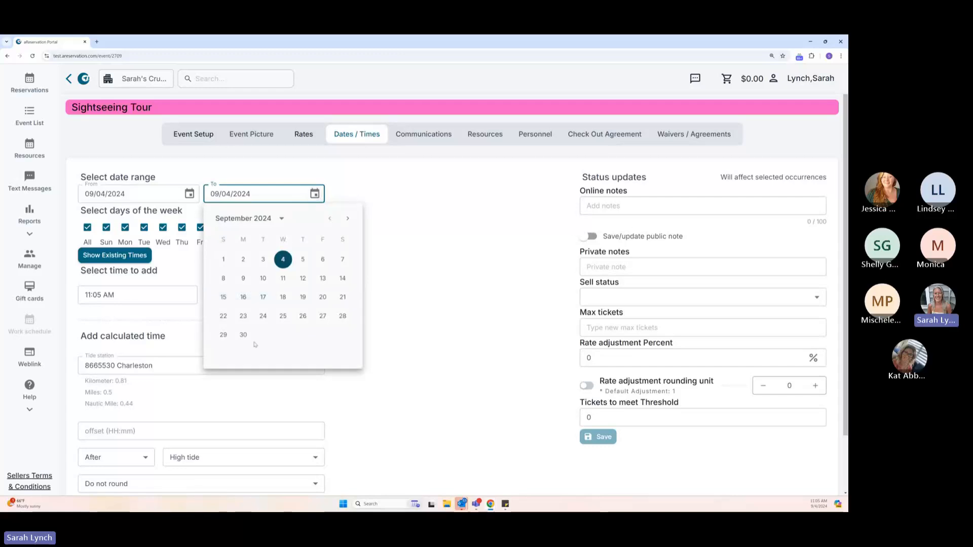
click(244, 336)
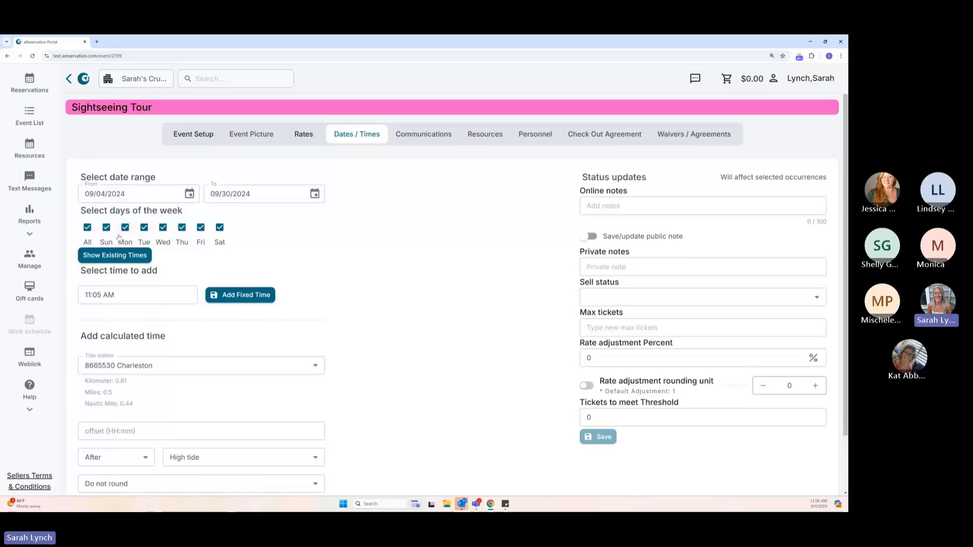
click(87, 227)
click(107, 228)
click(201, 228)
click(219, 228)
click(87, 227)
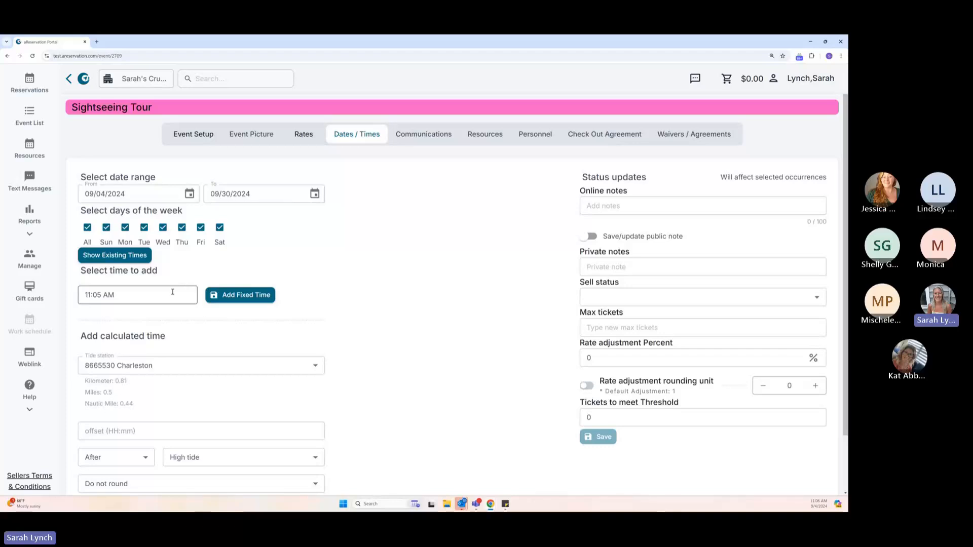
Show the existing times for the date range and add a fixed time of 03:00 PM on all days.
click(132, 256)
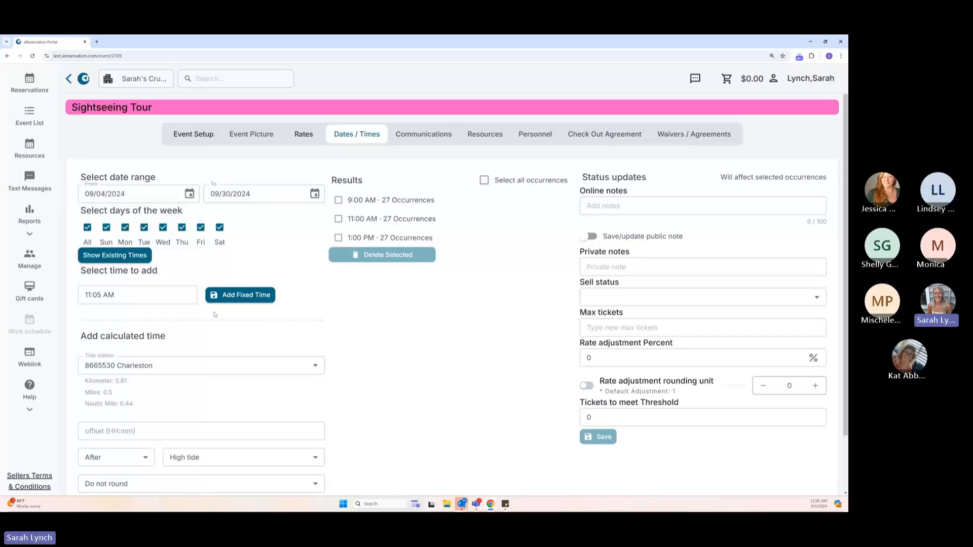
click(132, 295)
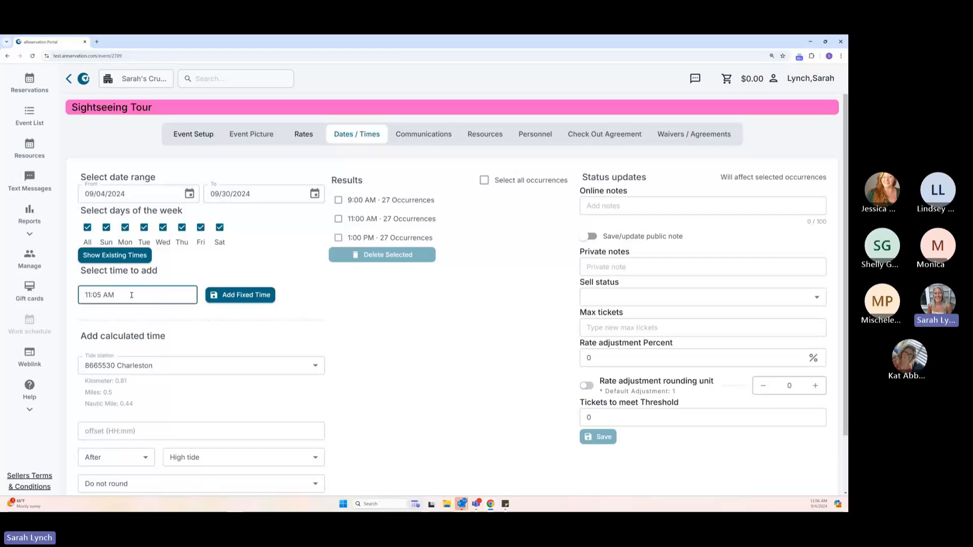
click(196, 290)
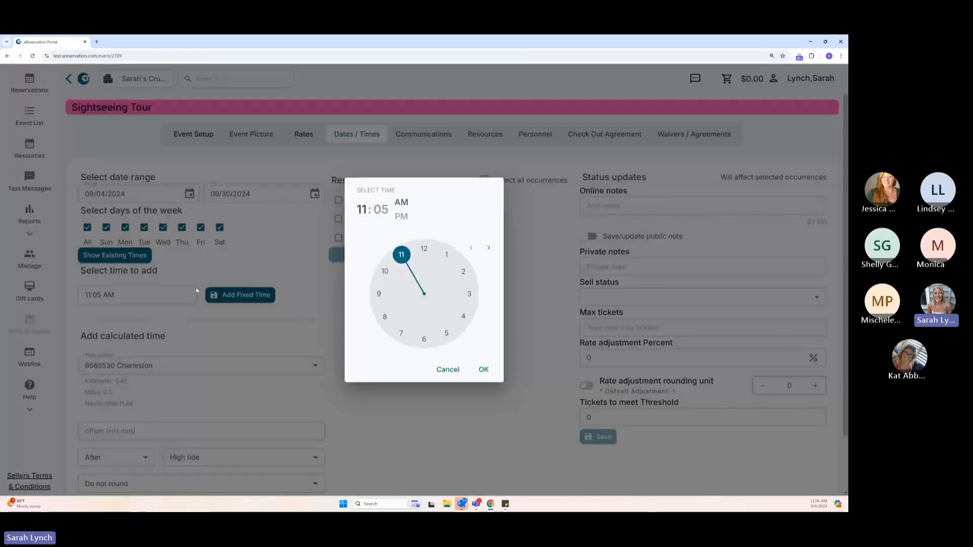
click(469, 295)
click(425, 248)
click(403, 217)
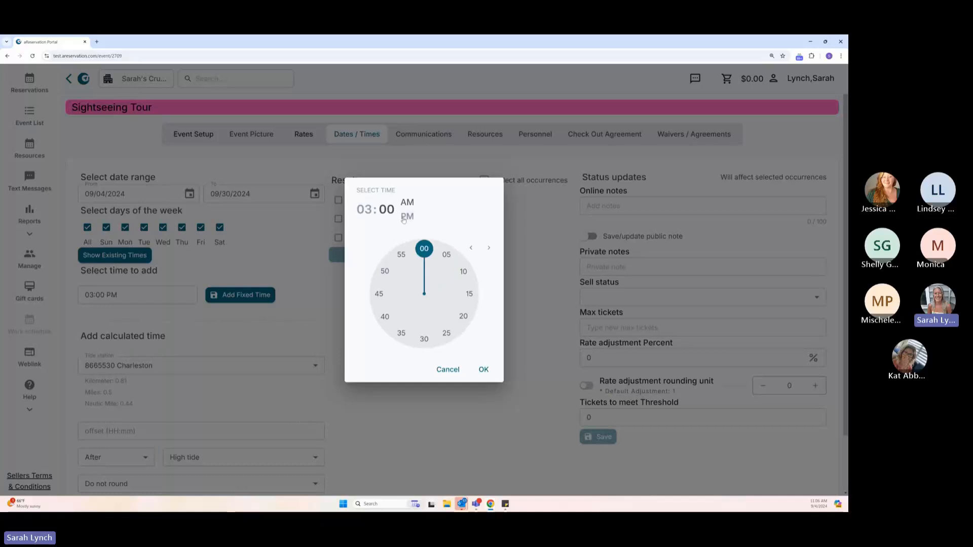
click(483, 371)
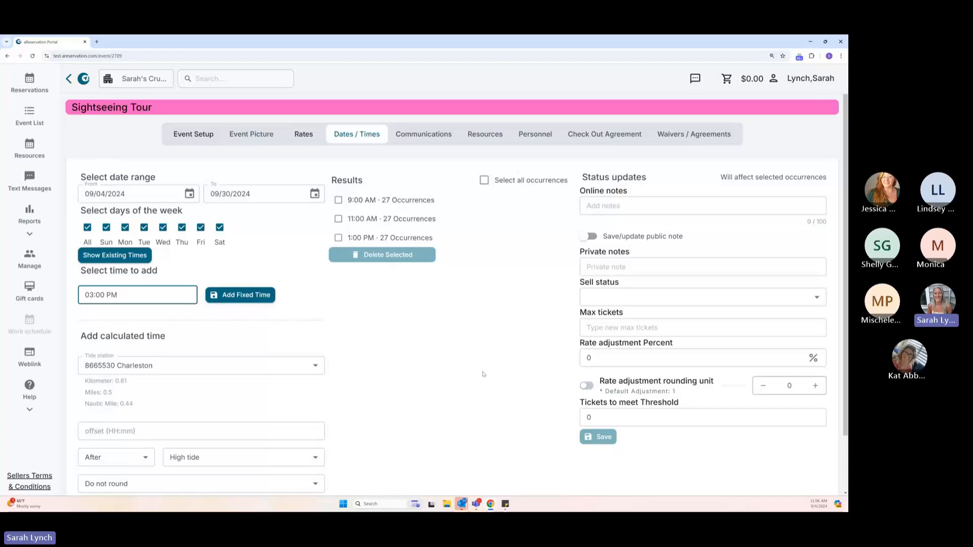
click(240, 294)
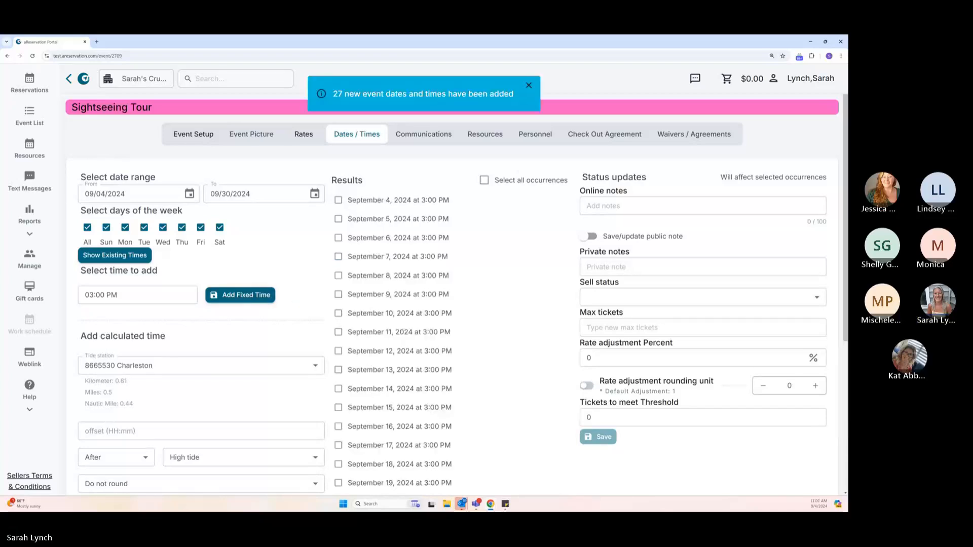
Review the existing times for the range again, selecting and deselecting the 3:00 PM occurrences.
click(128, 256)
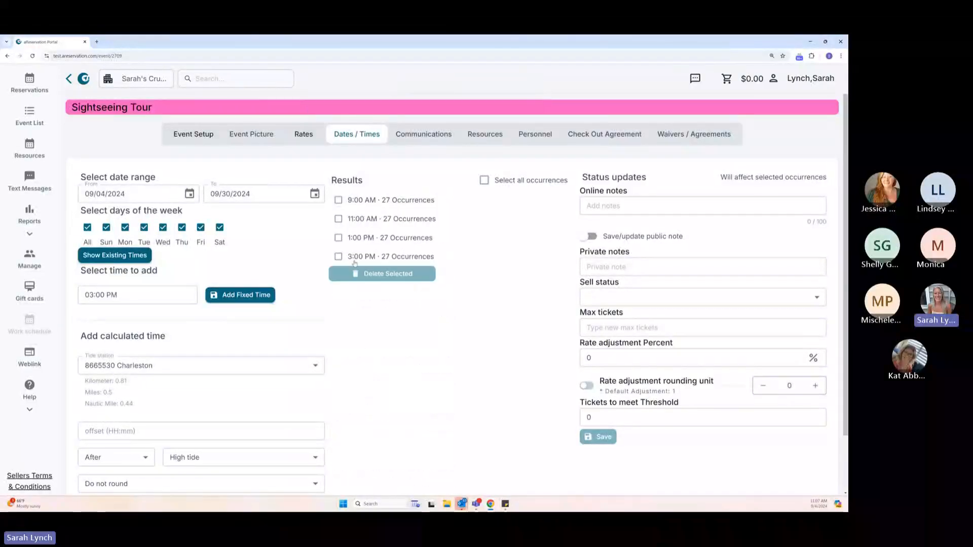
click(337, 257)
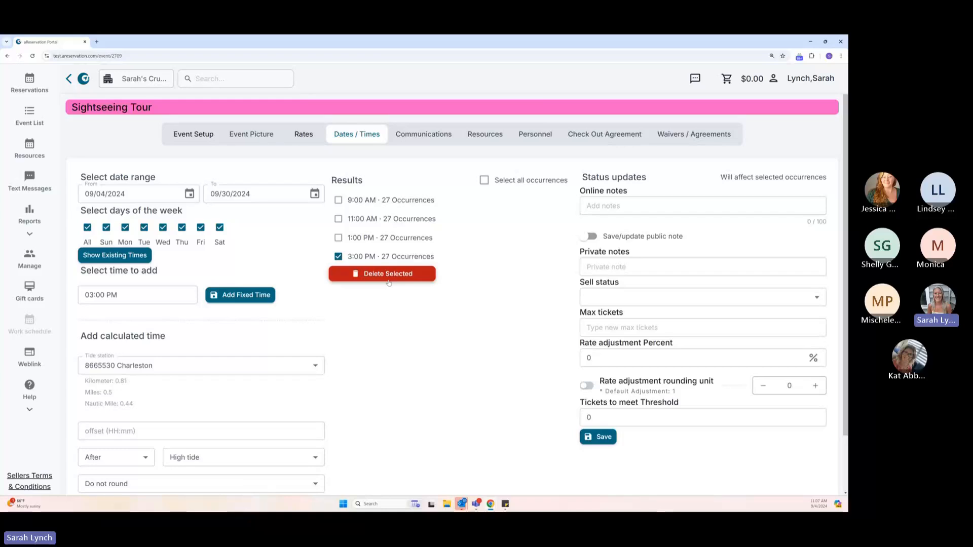
click(338, 258)
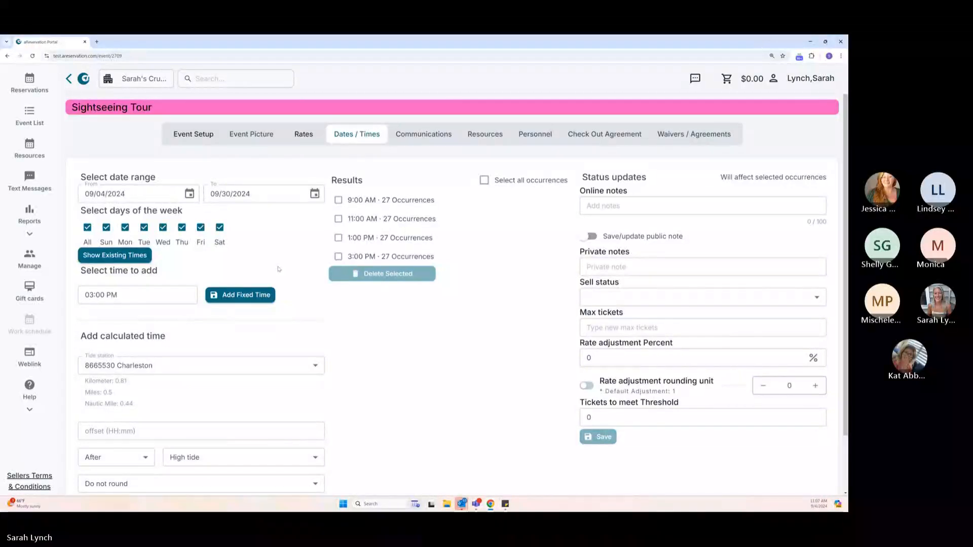
Review the reference options for a calculated time and set its offset to 01:00.
scroll(279, 269, down, 1)
scroll(278, 269, down, 1)
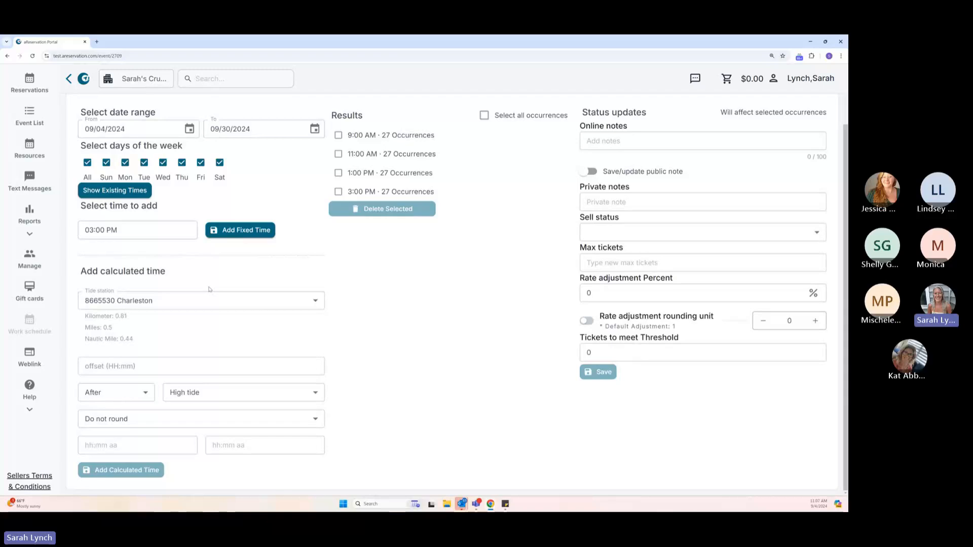
click(255, 392)
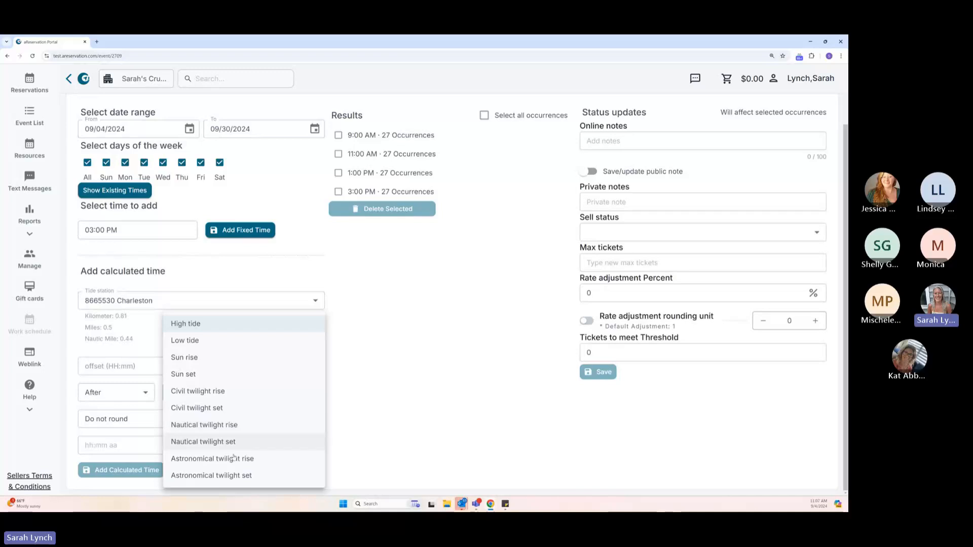
click(359, 417)
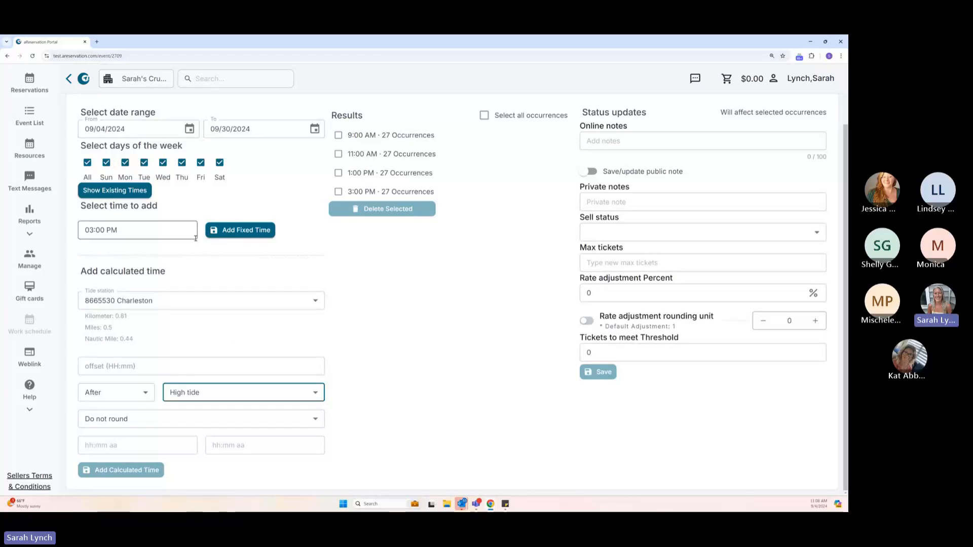
click(90, 366)
text(01:00)
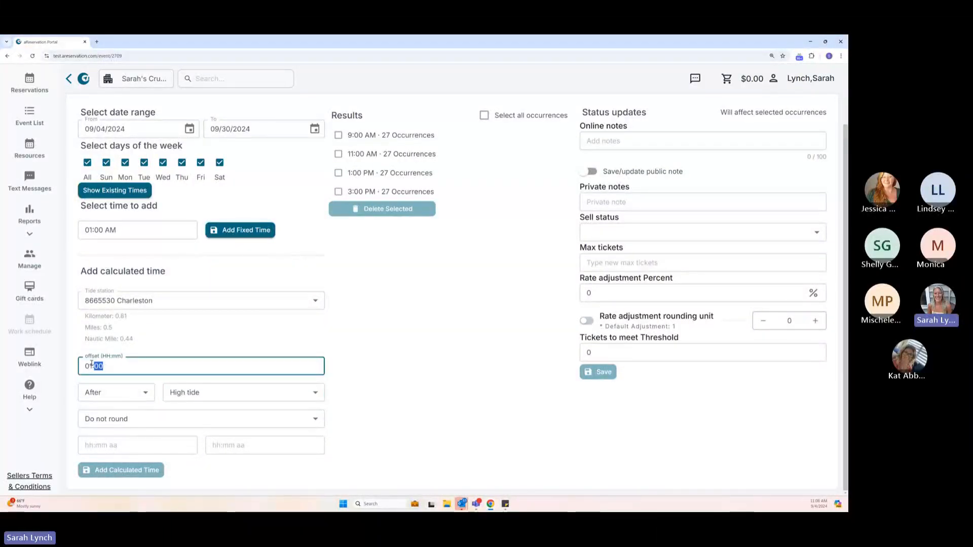
click(156, 343)
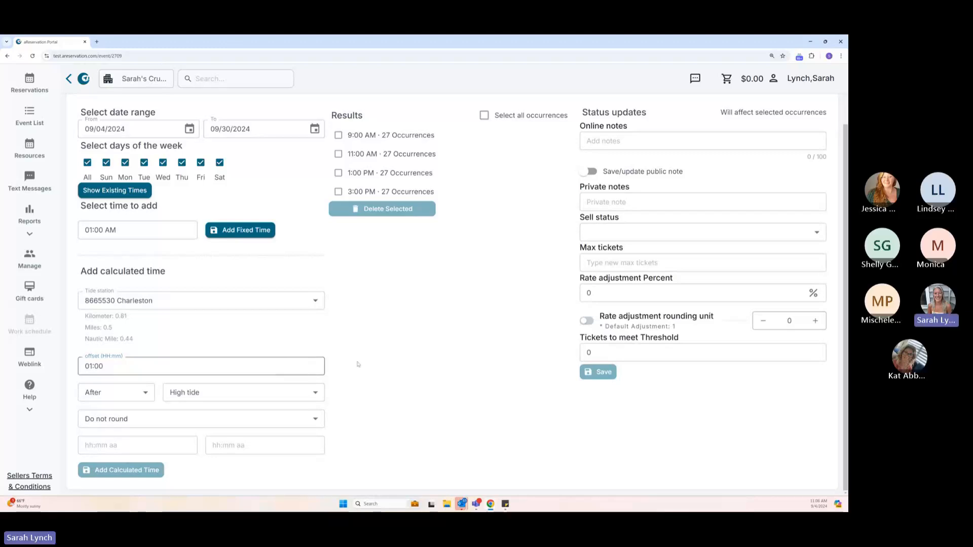
Make the calculated time fall before Sun set, rounded to the quarter hour.
click(144, 398)
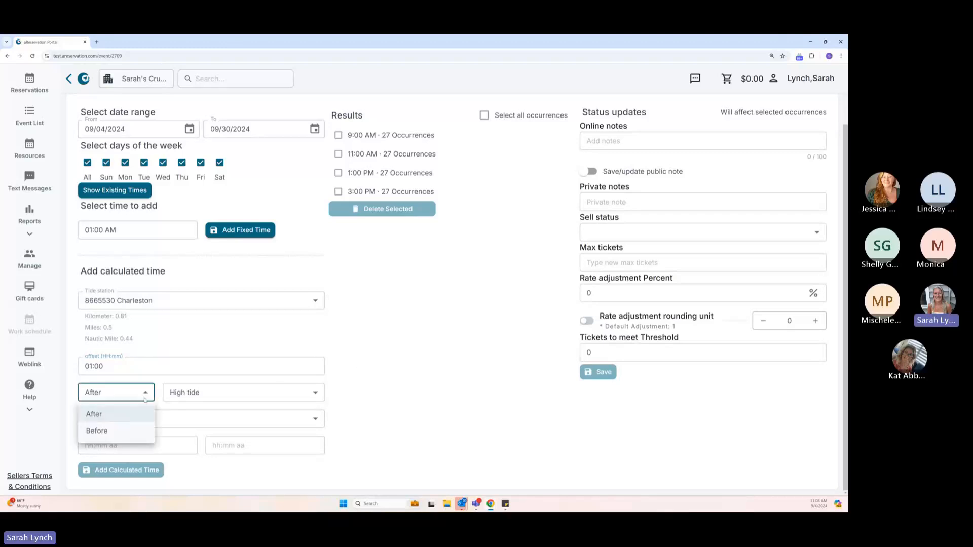
click(112, 432)
click(195, 392)
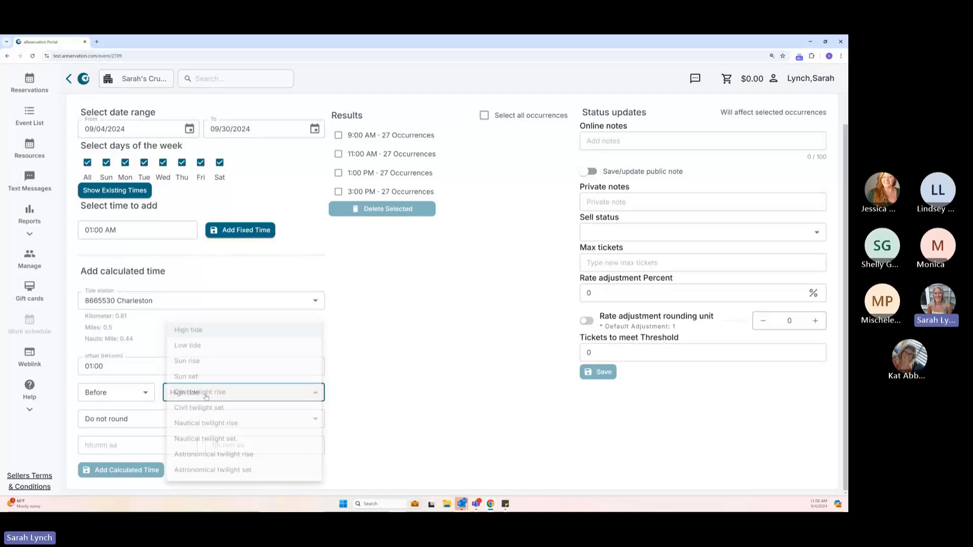
click(196, 374)
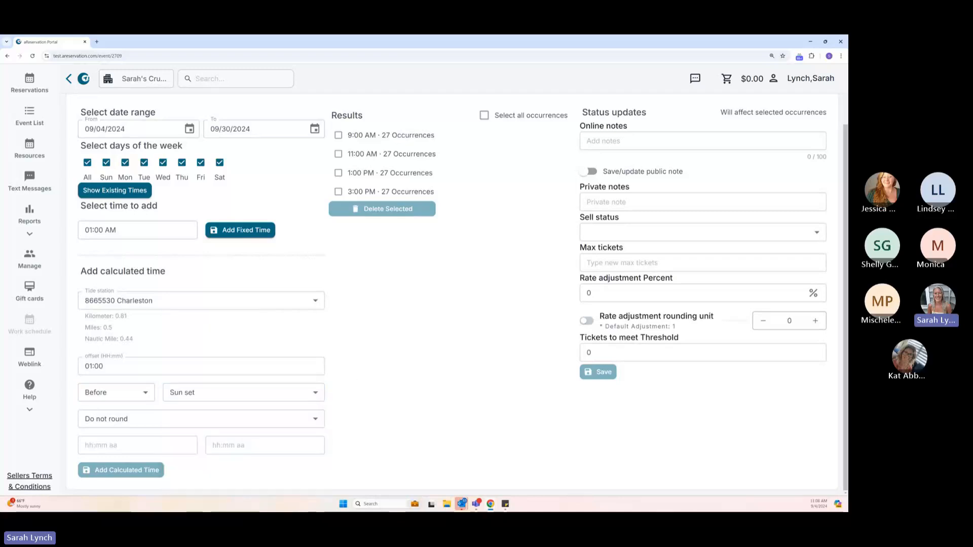
click(193, 419)
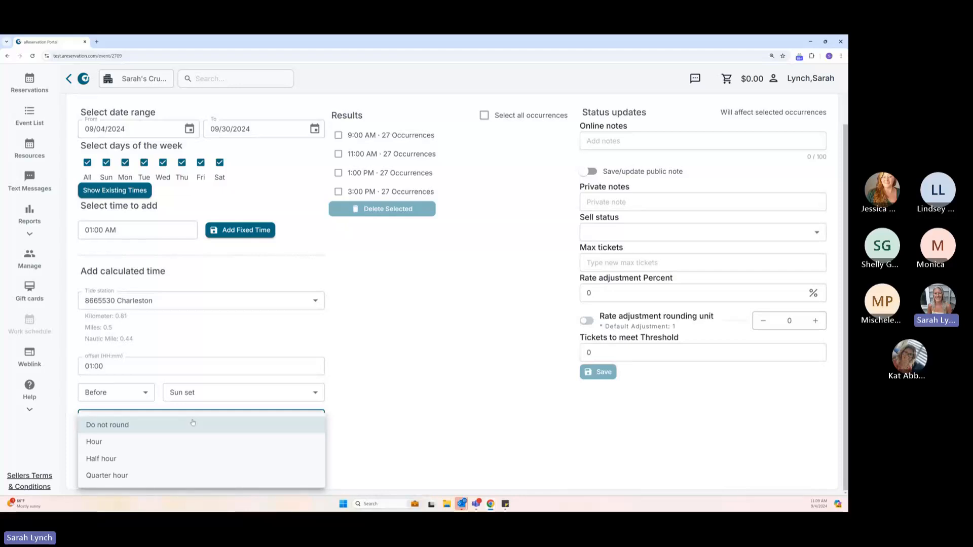
click(134, 476)
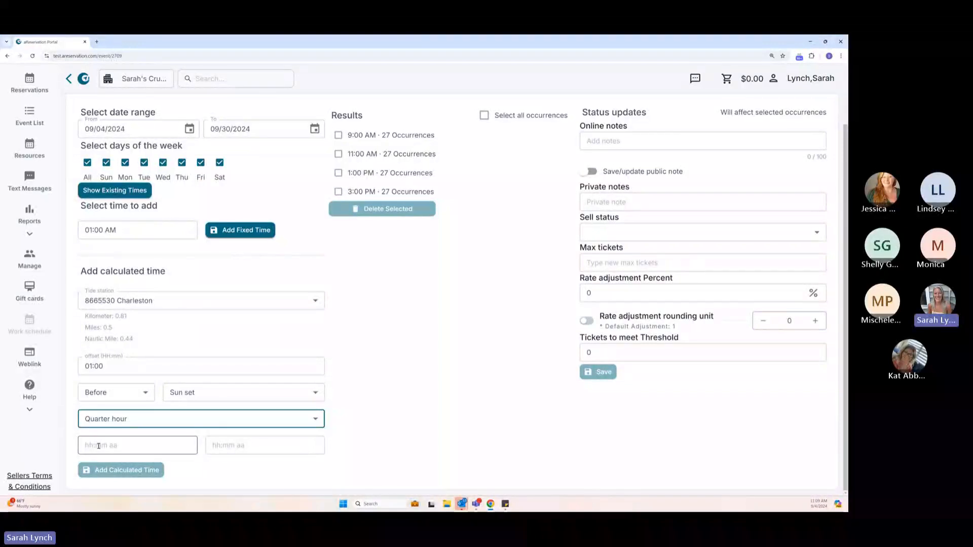
Limit the calculated time to between 05:00 PM and 08:00 PM and add it to the event's schedule.
click(91, 446)
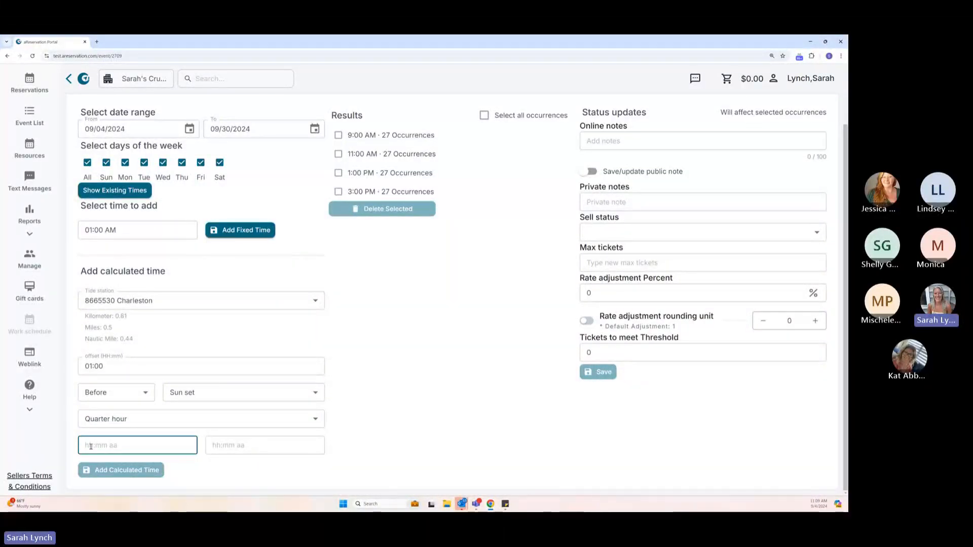
click(91, 447)
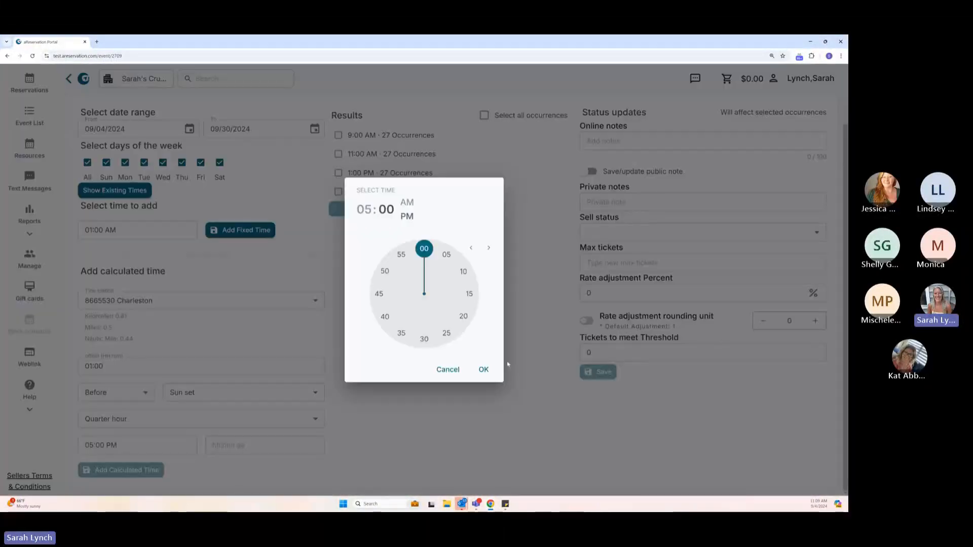
click(483, 370)
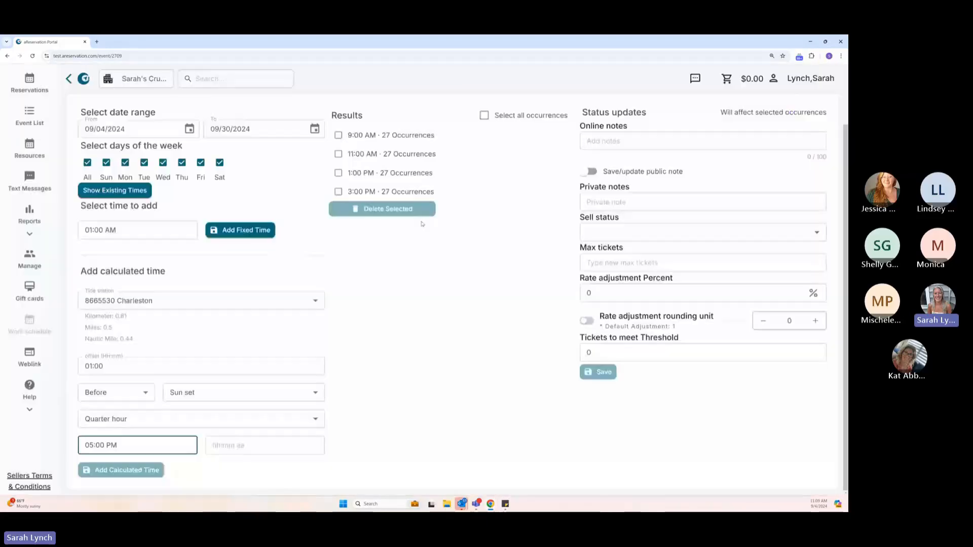
click(220, 447)
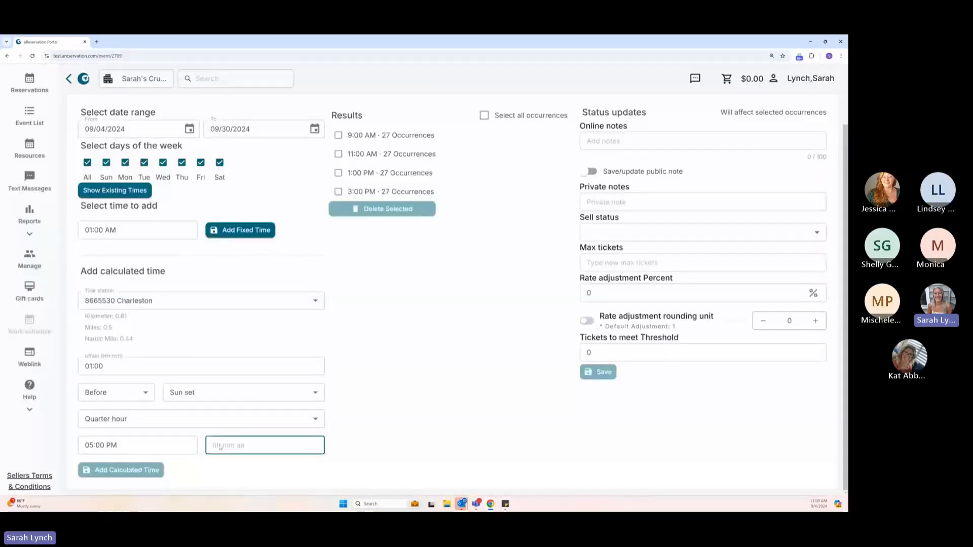
click(219, 447)
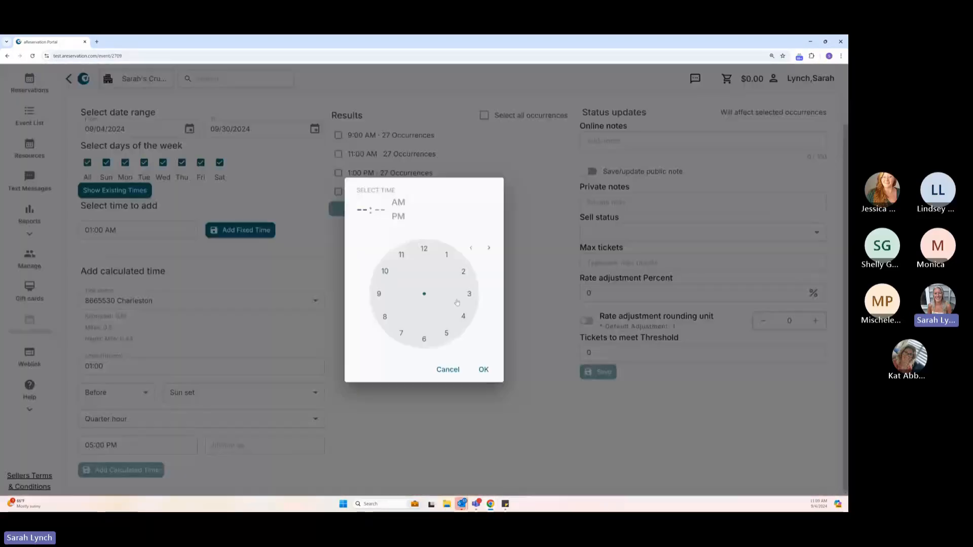
click(385, 317)
click(408, 216)
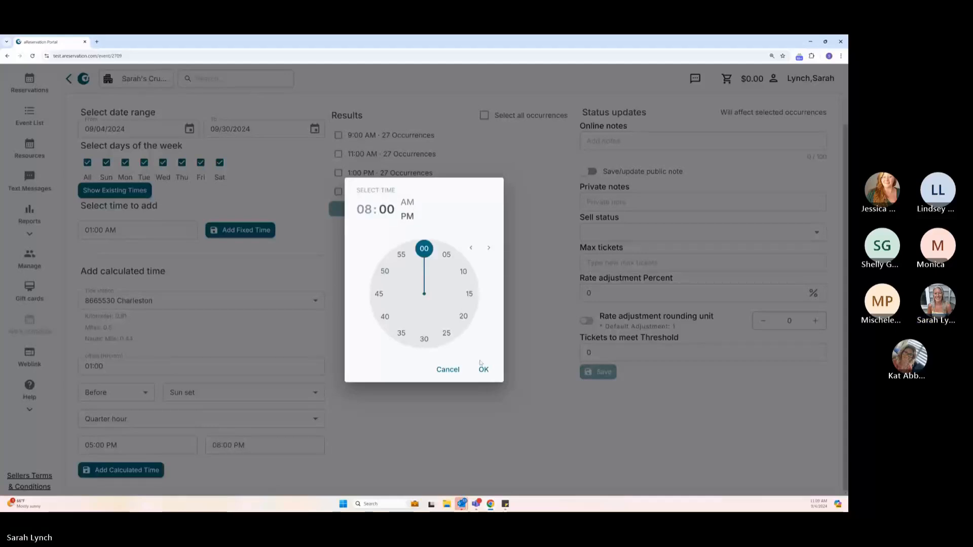
click(482, 369)
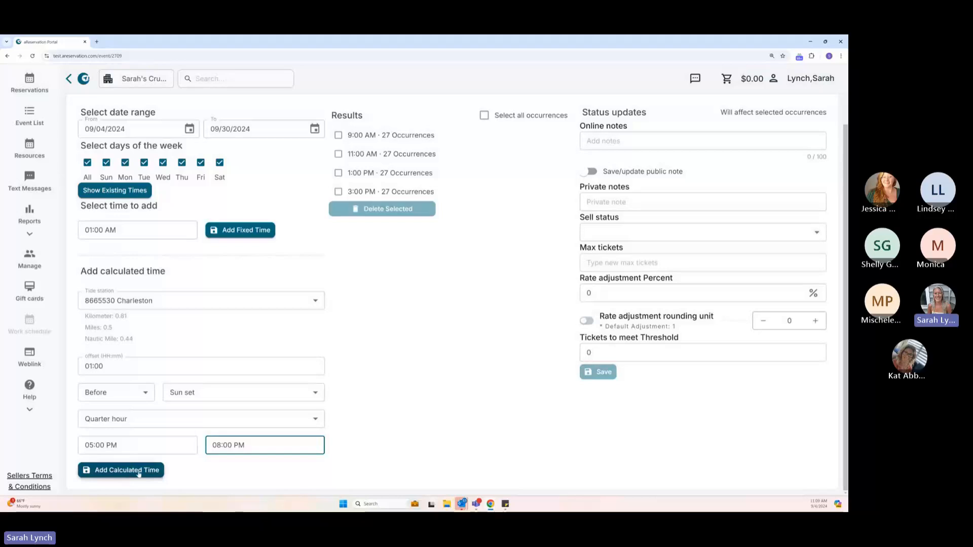
click(138, 471)
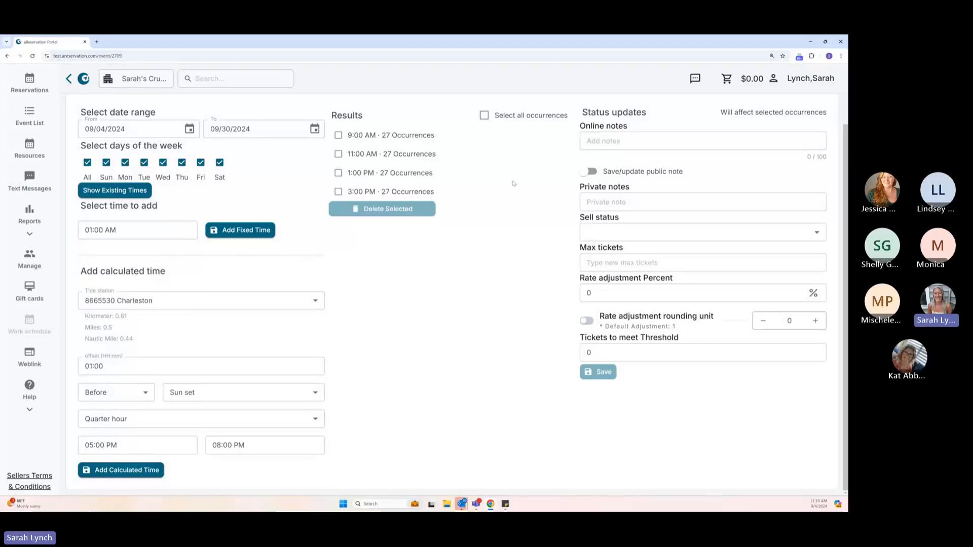
Review the added sunset-based dates and times for September 2024.
scroll(428, 356, down, 2)
scroll(429, 356, down, 2)
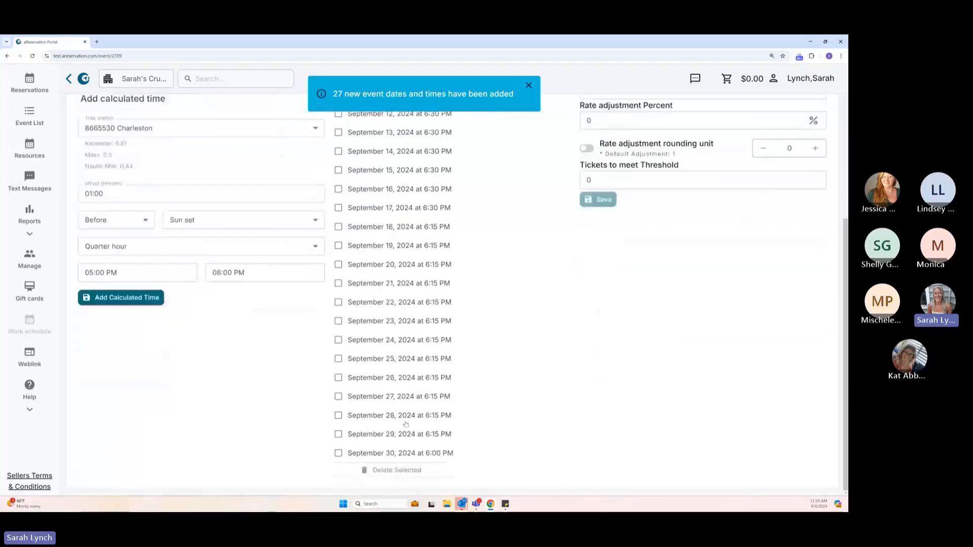
scroll(414, 428, up, 1)
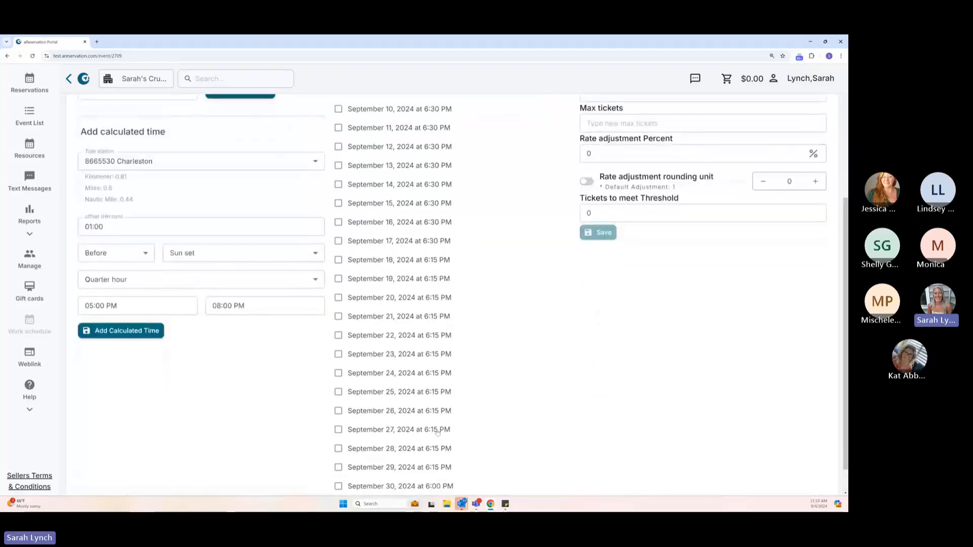
scroll(438, 432, down, 1)
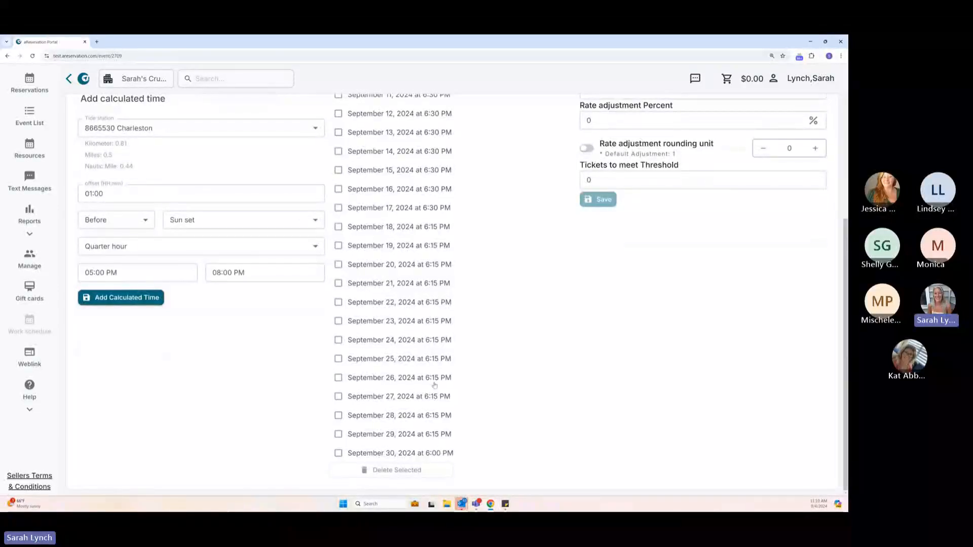
scroll(435, 385, up, 3)
scroll(434, 385, up, 3)
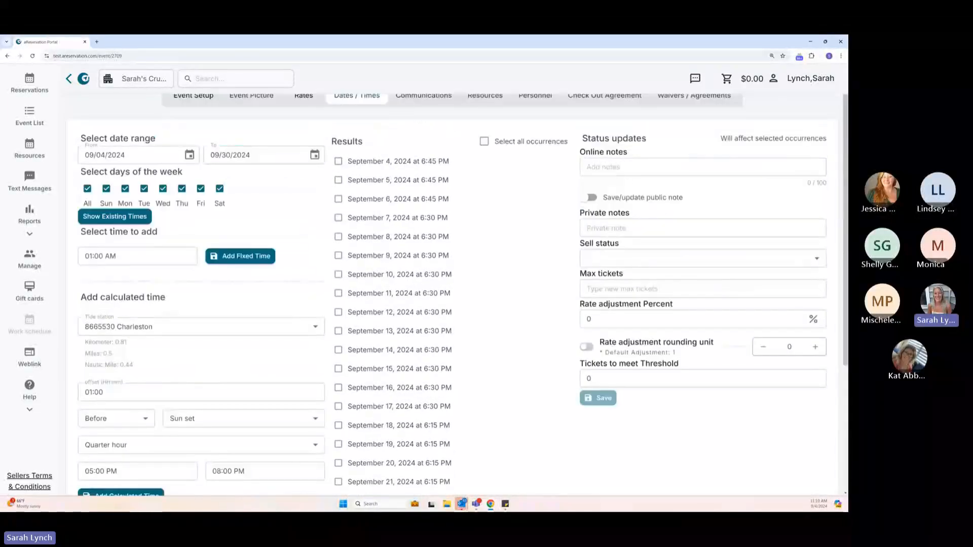
scroll(355, 285, up, 1)
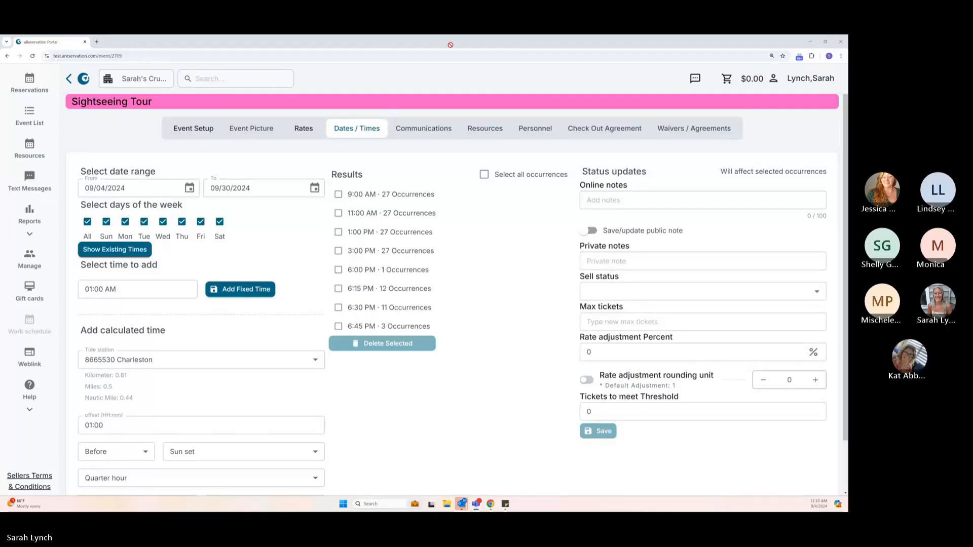
click(501, 49)
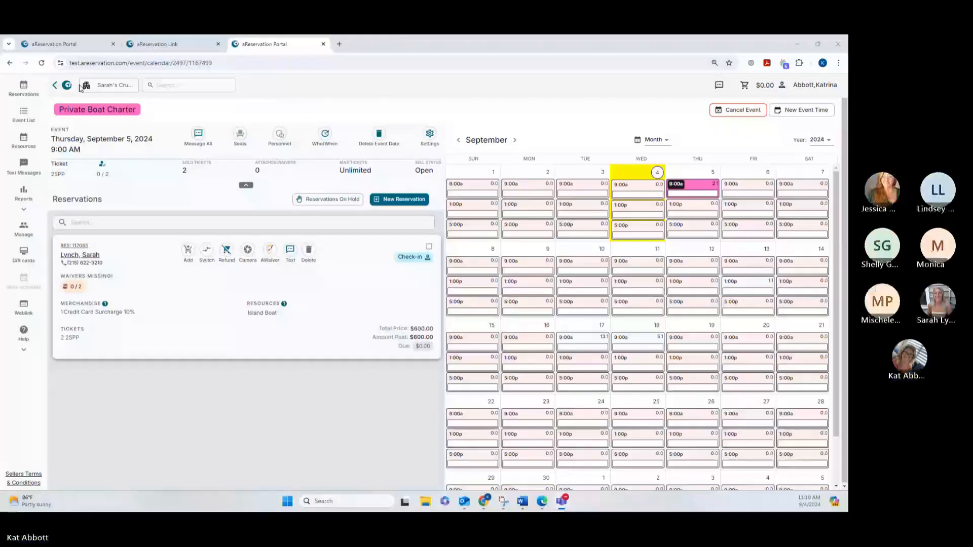
Return to the Sightseeing Tour dates page and show the existing times for 09/05/2024 only.
click(73, 46)
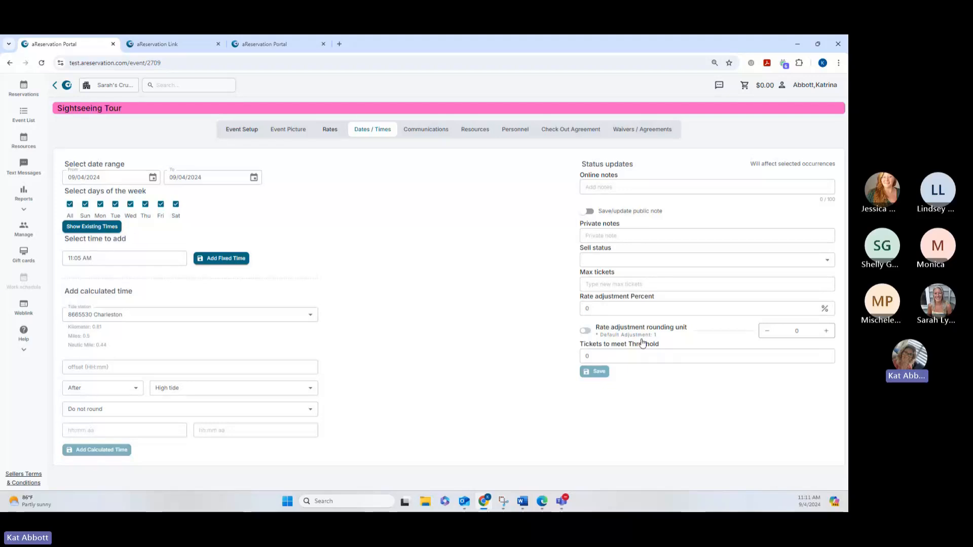
click(152, 181)
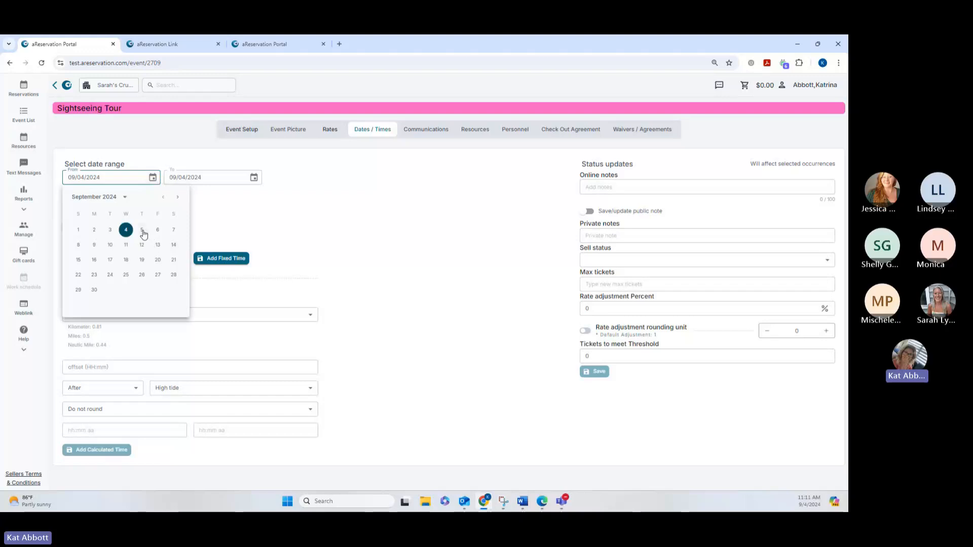
click(144, 233)
click(254, 177)
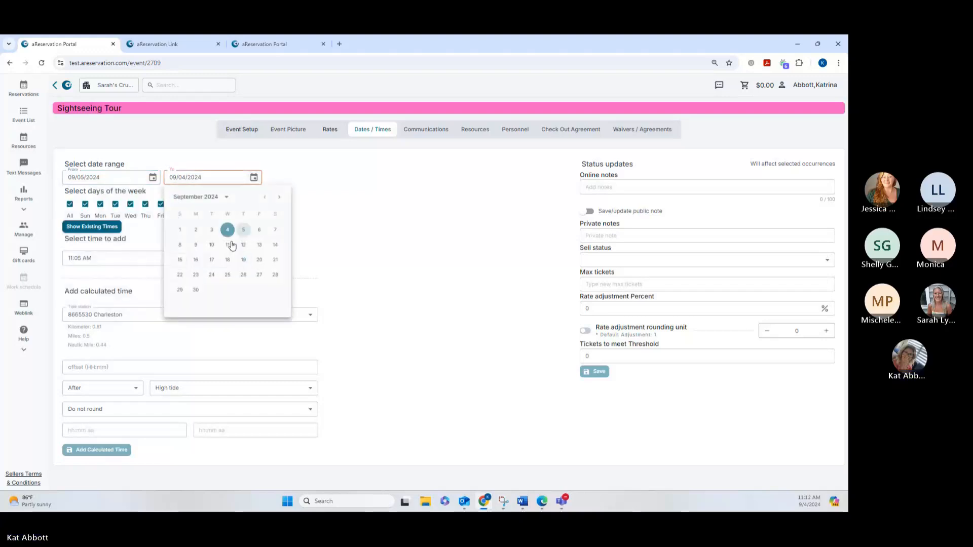
click(244, 234)
click(109, 226)
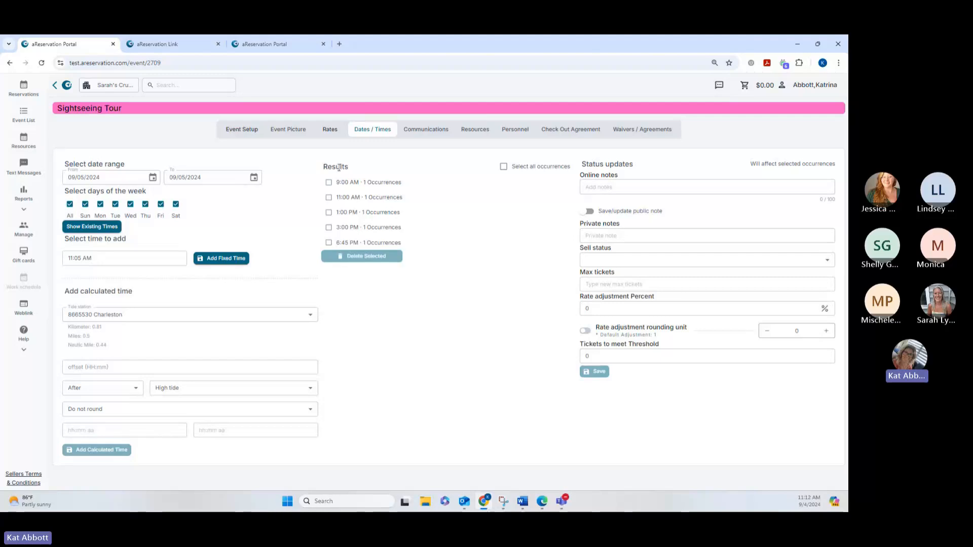
Select all occurrences on that date, set their sell status to the grey Unavailable option and save the update.
click(503, 167)
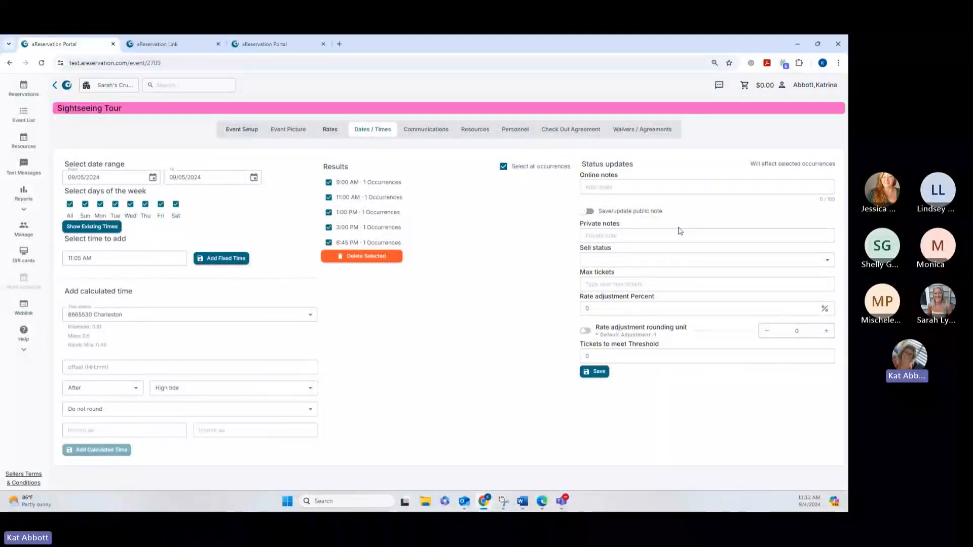
click(682, 259)
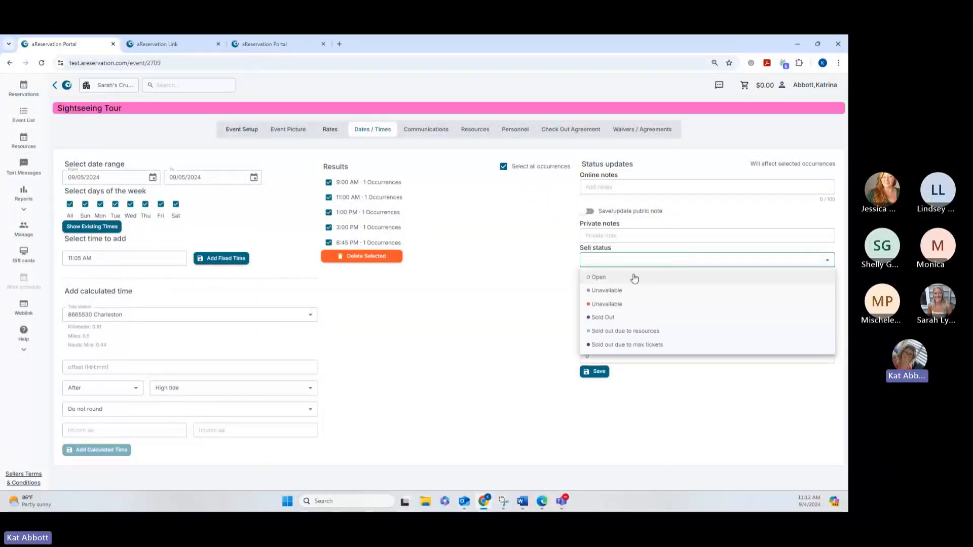
click(609, 296)
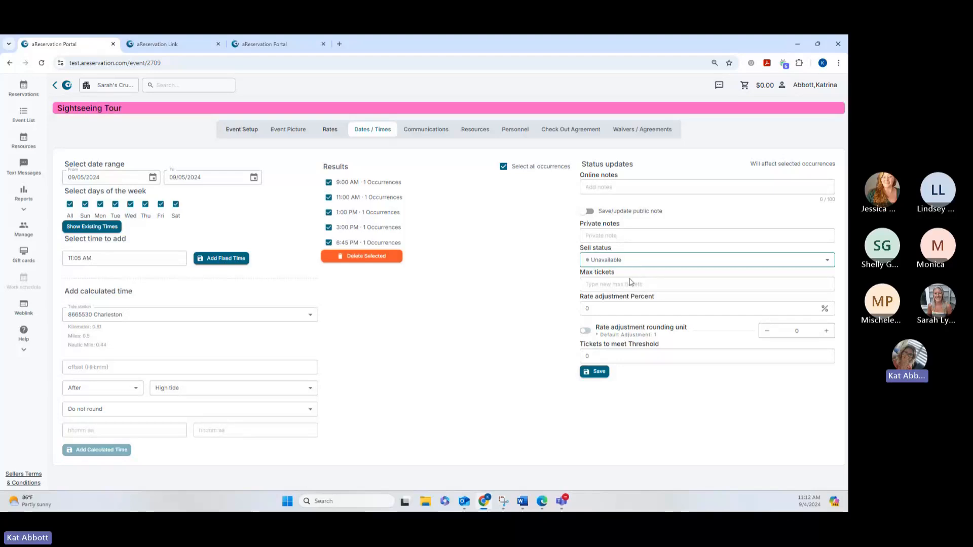
click(599, 376)
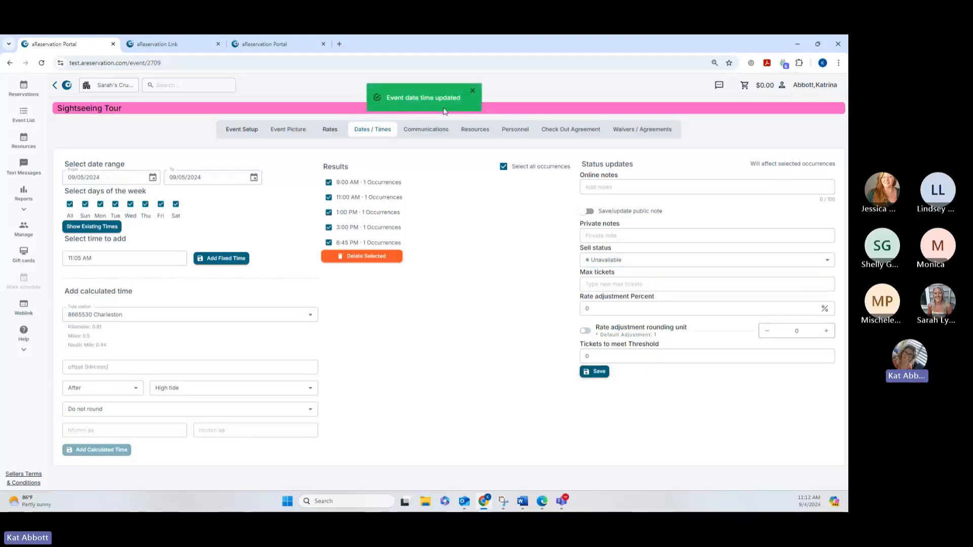
click(473, 92)
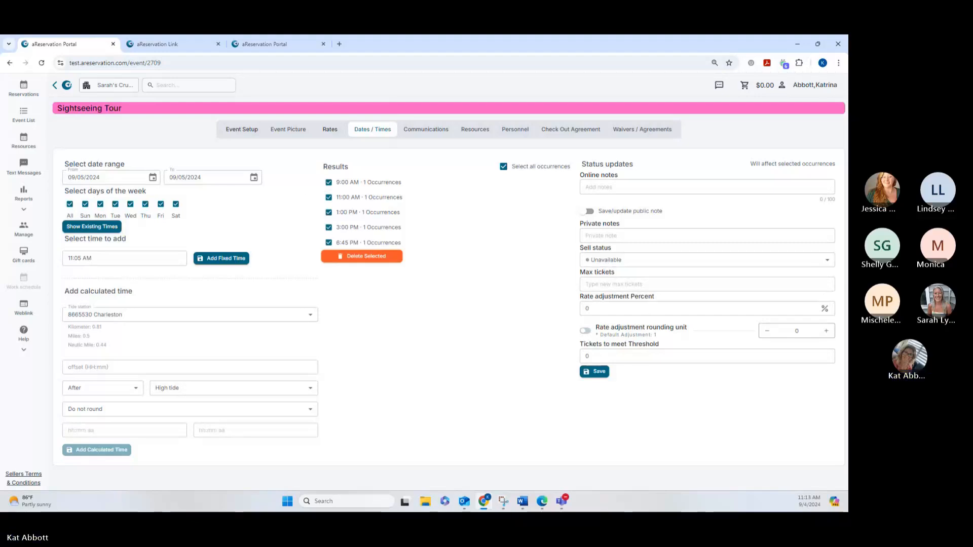
key(super+d)
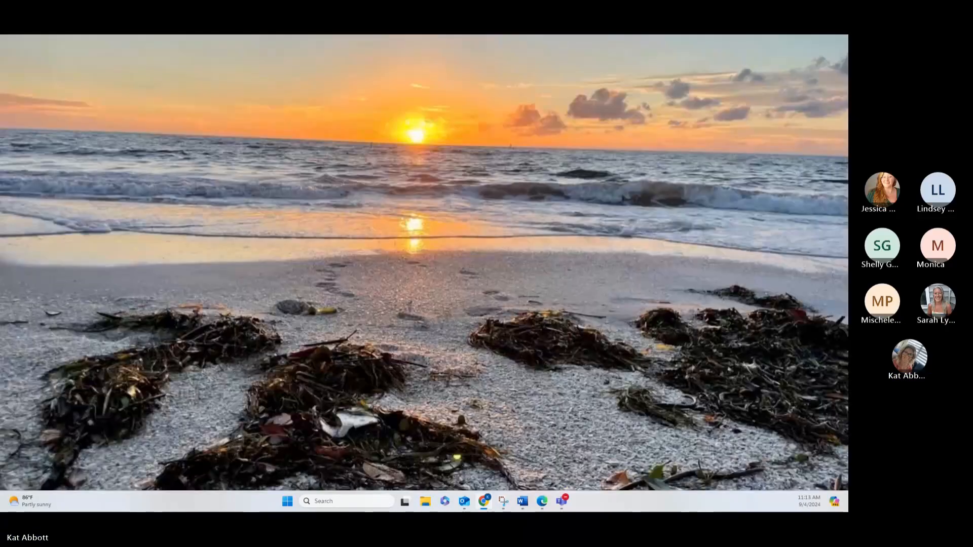
key(super+d)
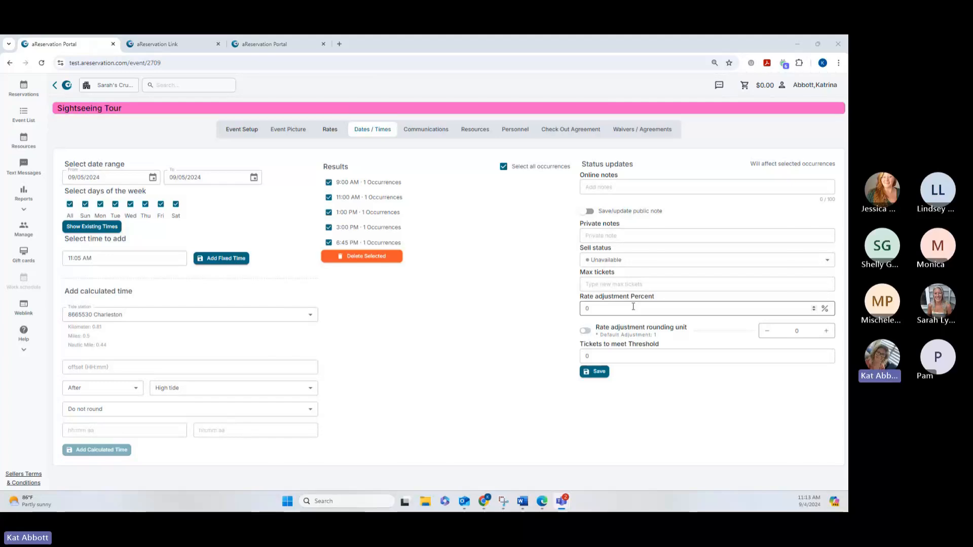
Set the date range to 09/04/2024 through 09/30/2024 and show its existing times.
click(152, 179)
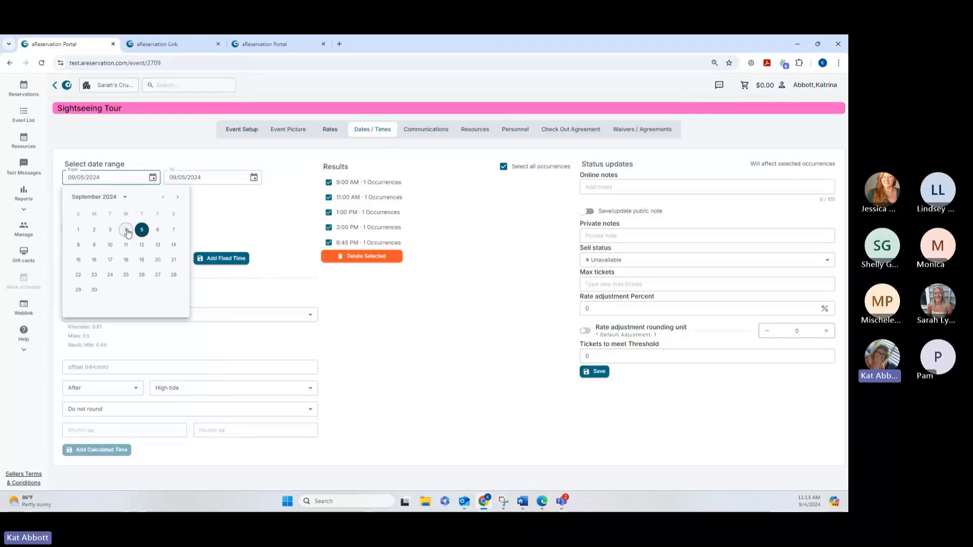
click(127, 231)
click(254, 179)
click(196, 292)
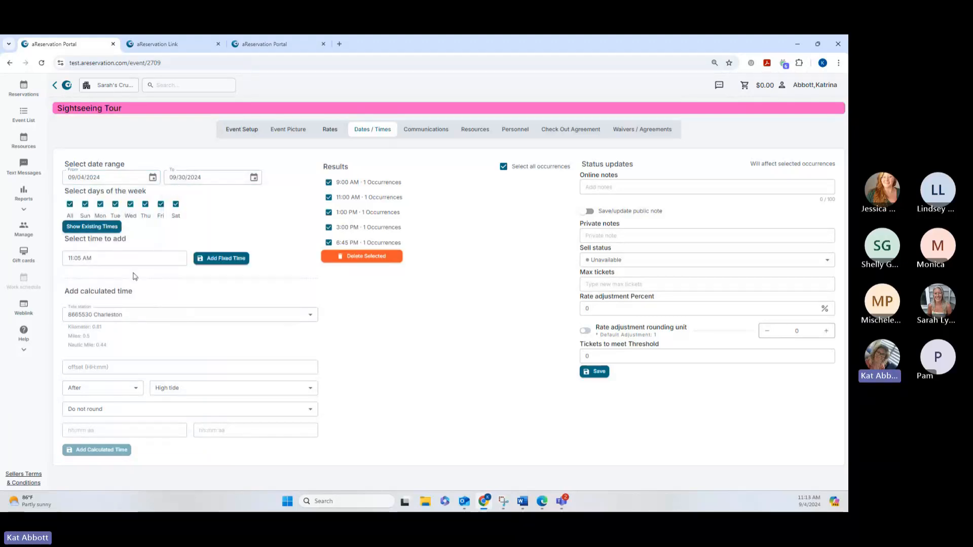
click(120, 229)
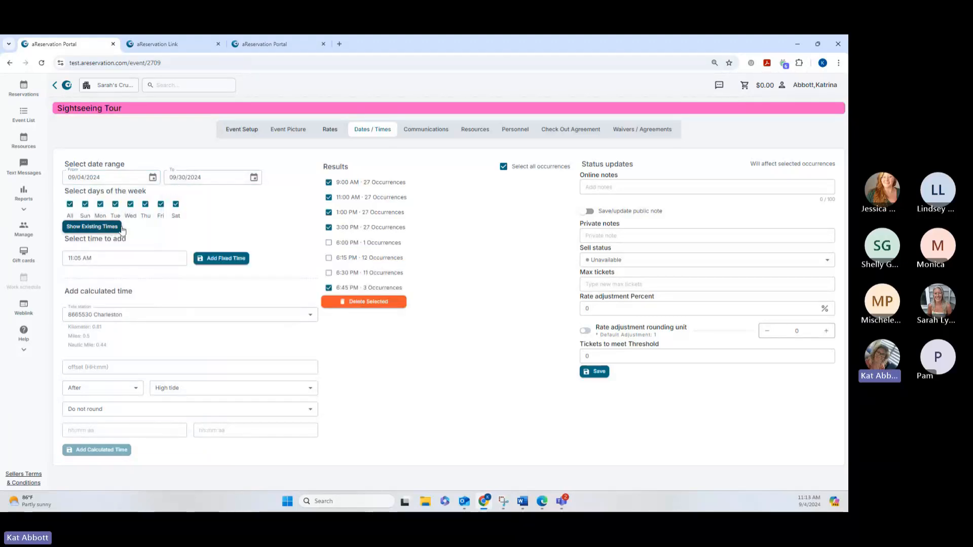
Select only the 9:00 AM occurrences and set the rate adjustment to -10 percent.
click(503, 166)
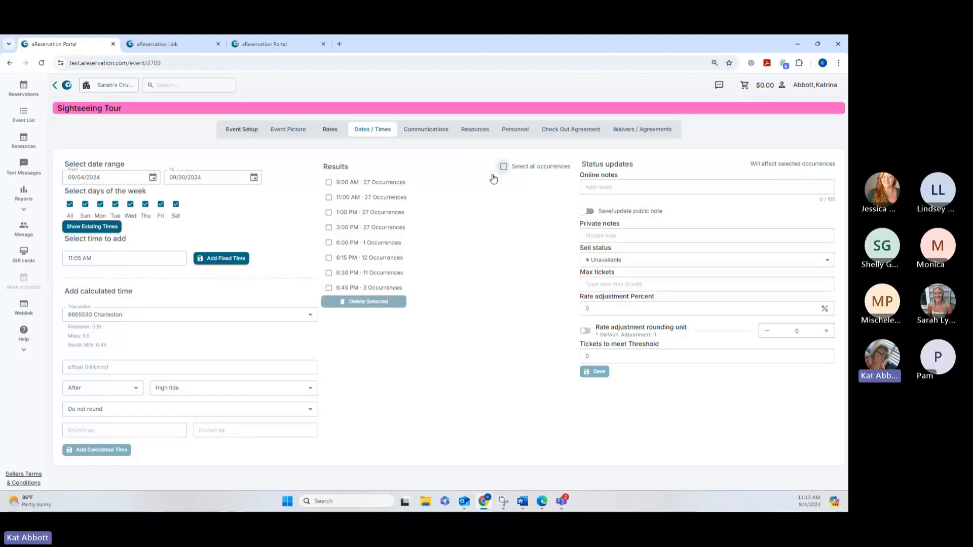
click(329, 183)
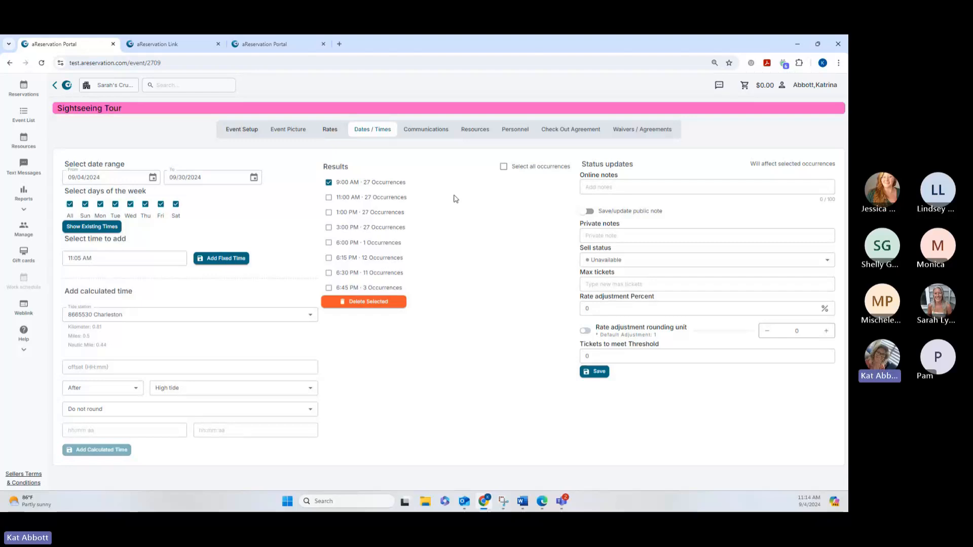
double_click(611, 305)
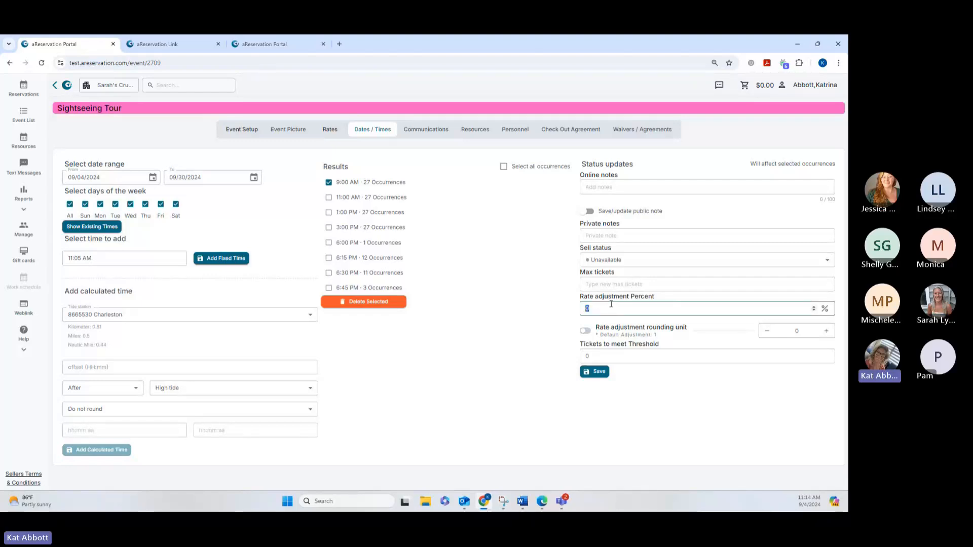
click(611, 305)
text(-1)
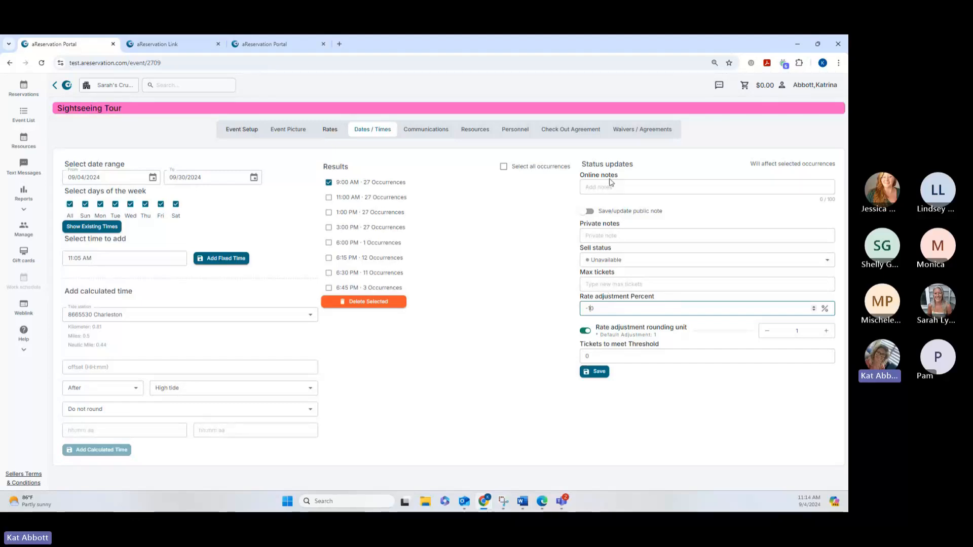
Add the online note "Early Bird special" to the 9:00 AM occurrences and save the status updates.
click(594, 186)
text(E)
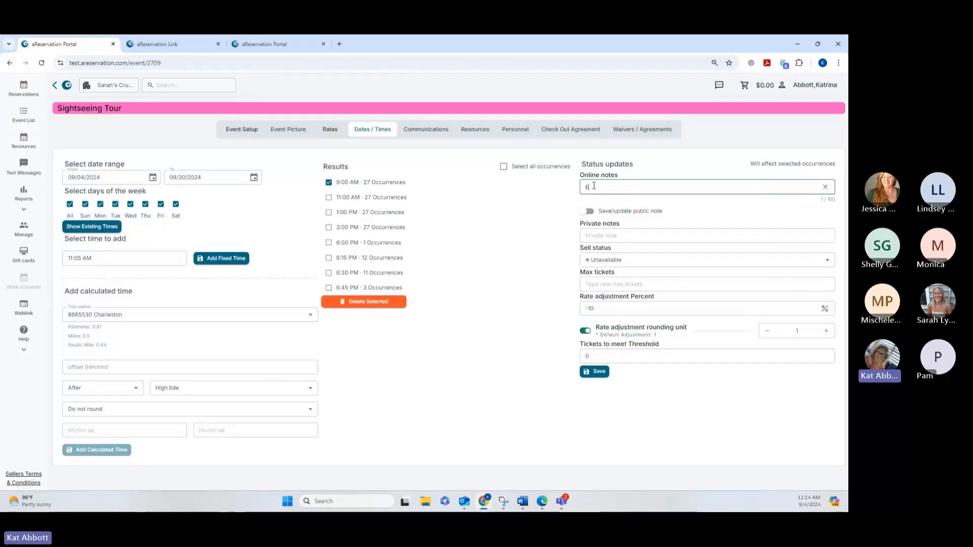
text(arly Bird special)
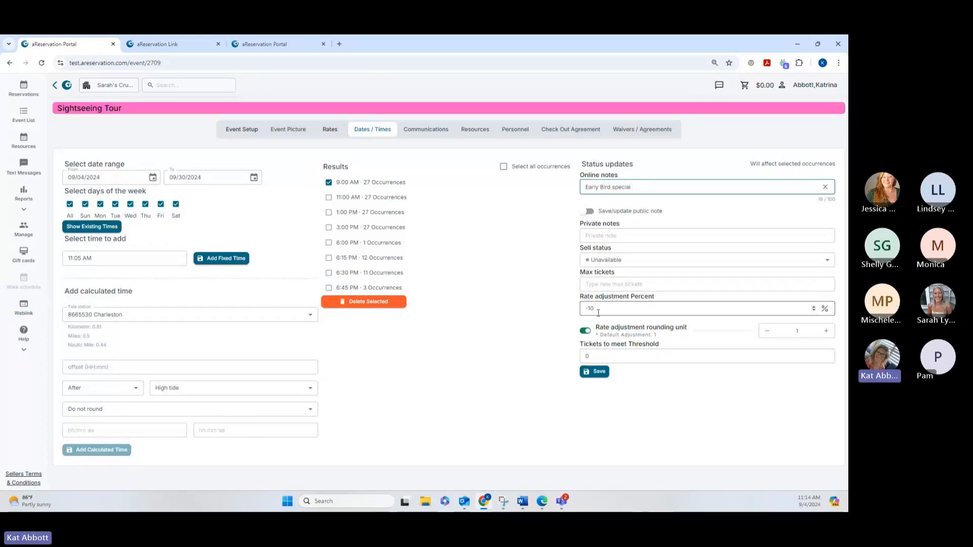
click(598, 373)
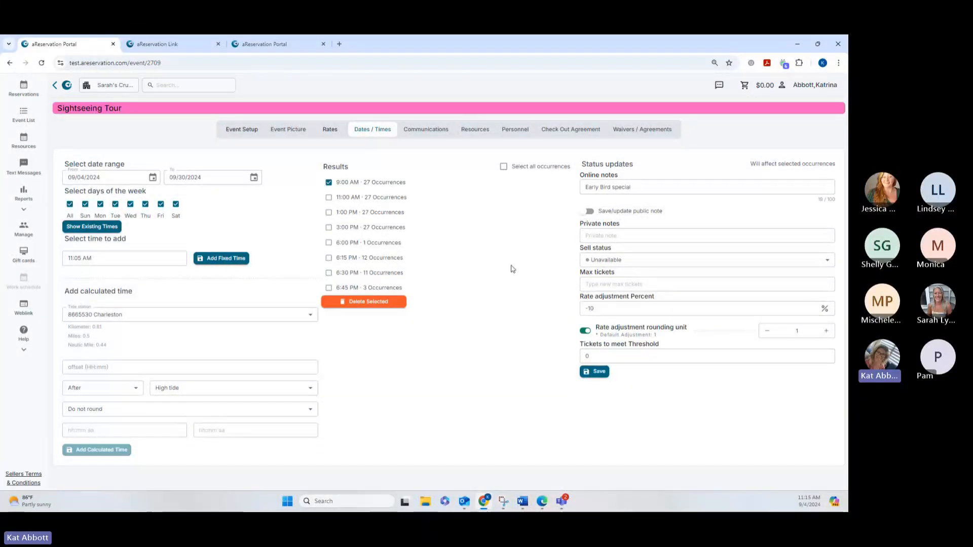
Switch to the aReservation Link booking page, reload it and show available times for 3 adults on September 5, 2024.
mouse_move(185, 46)
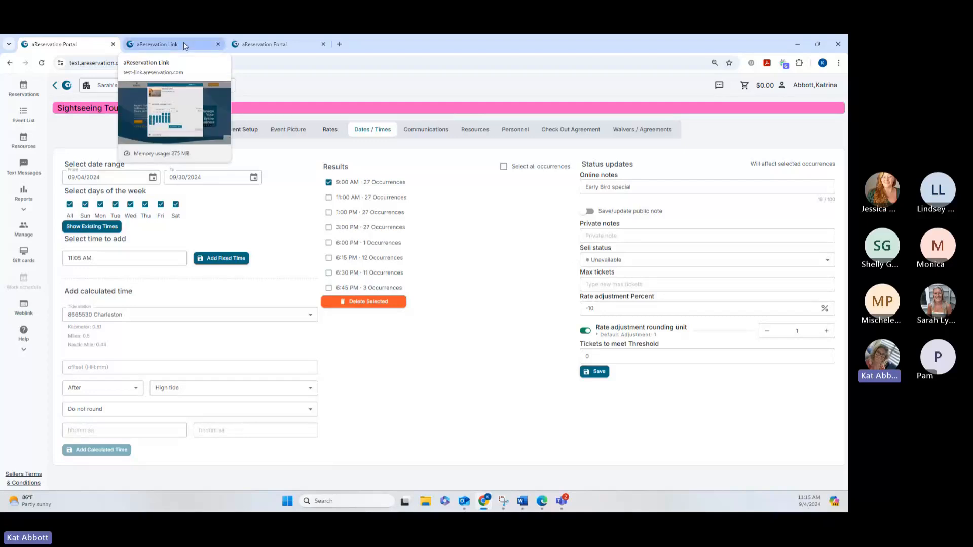
click(185, 46)
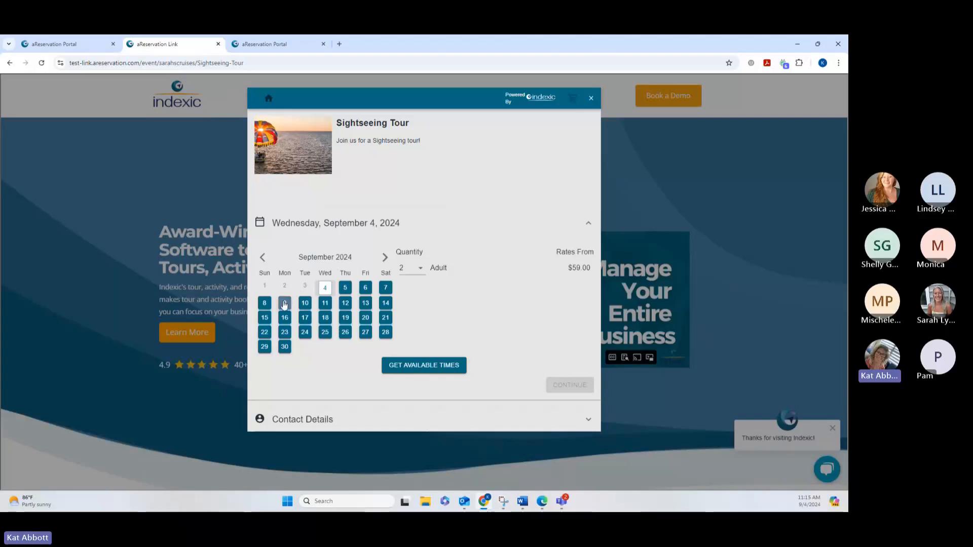
click(365, 291)
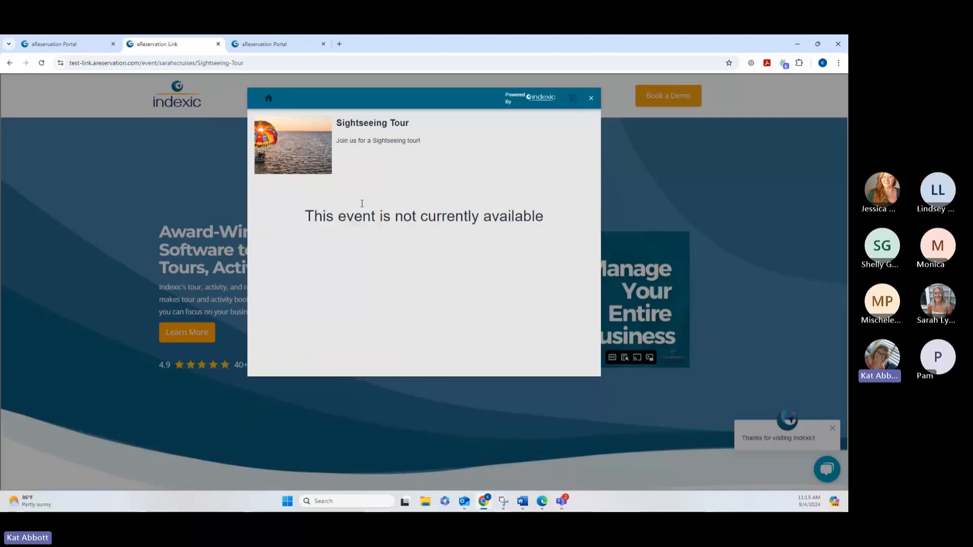
click(41, 64)
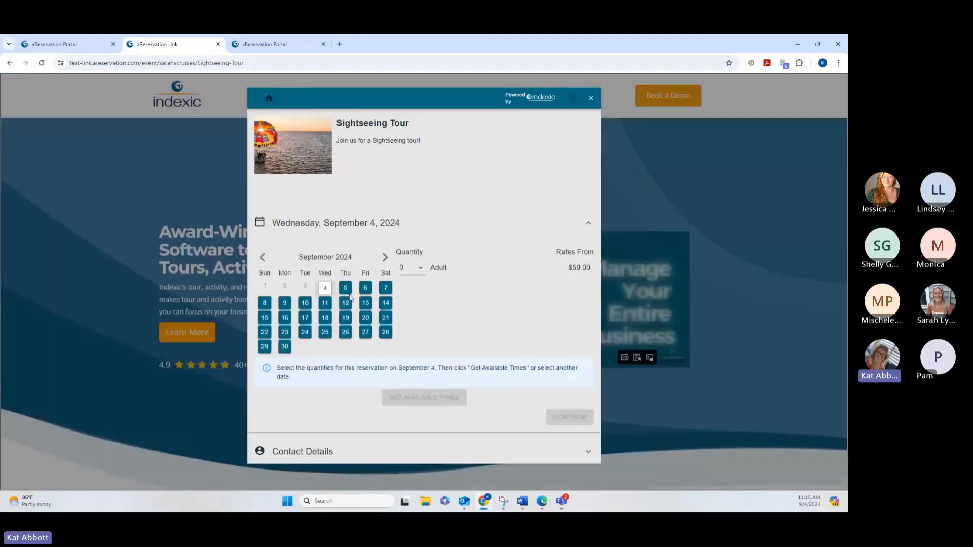
click(345, 288)
click(415, 273)
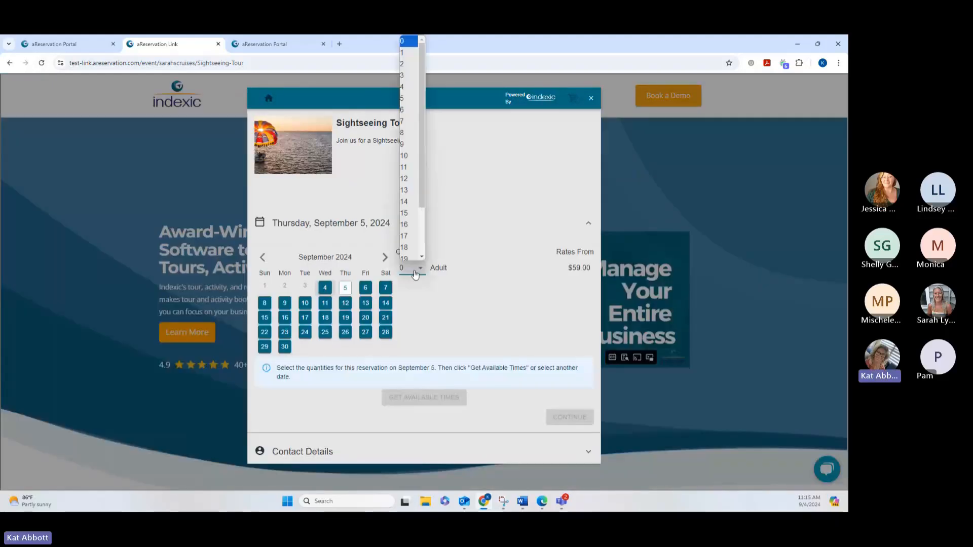
click(411, 83)
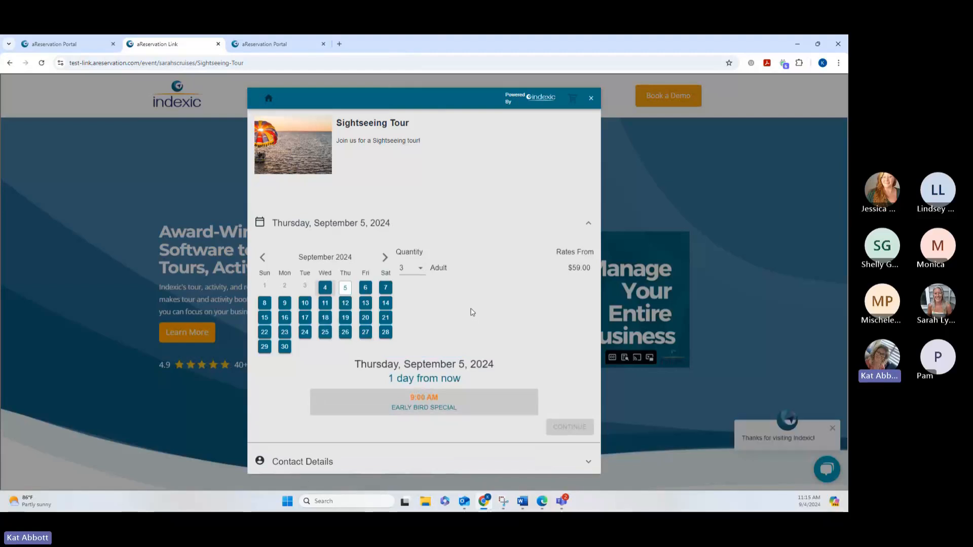
Show the available Sightseeing Tour times and prices for 3 adults on Friday, September 6, 2024.
click(366, 287)
click(426, 383)
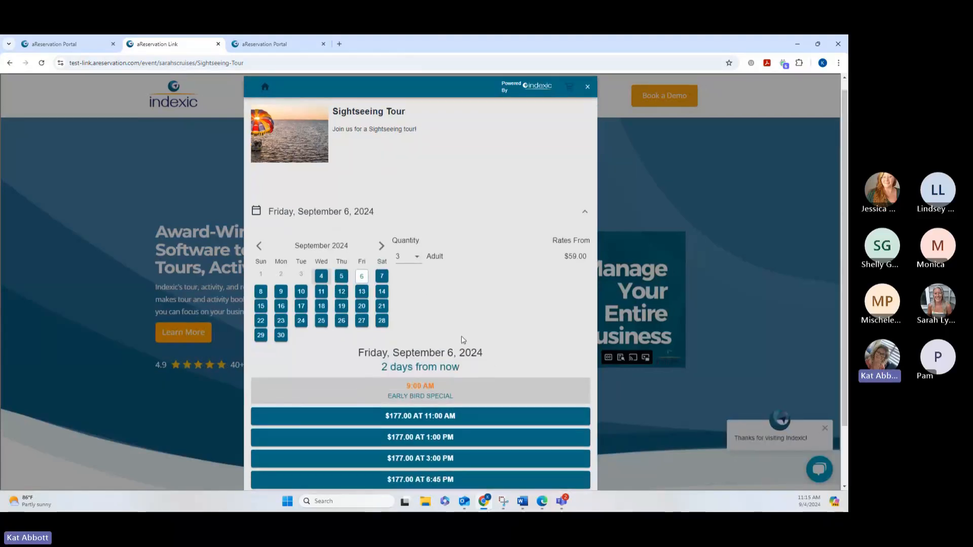
scroll(463, 340, down, 2)
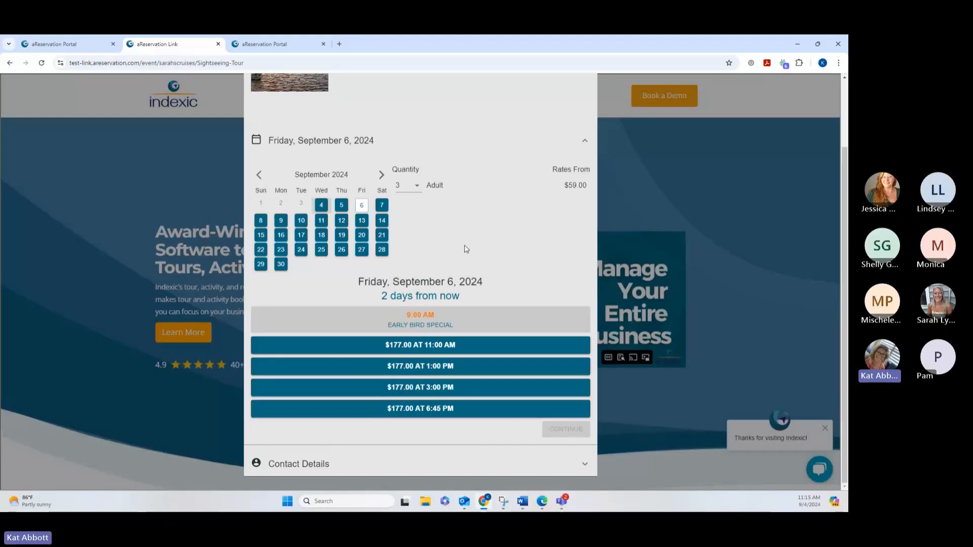
In the aReservation Portal, set the sell status of the 9:00 AM occurrences to Open and save the update.
click(75, 43)
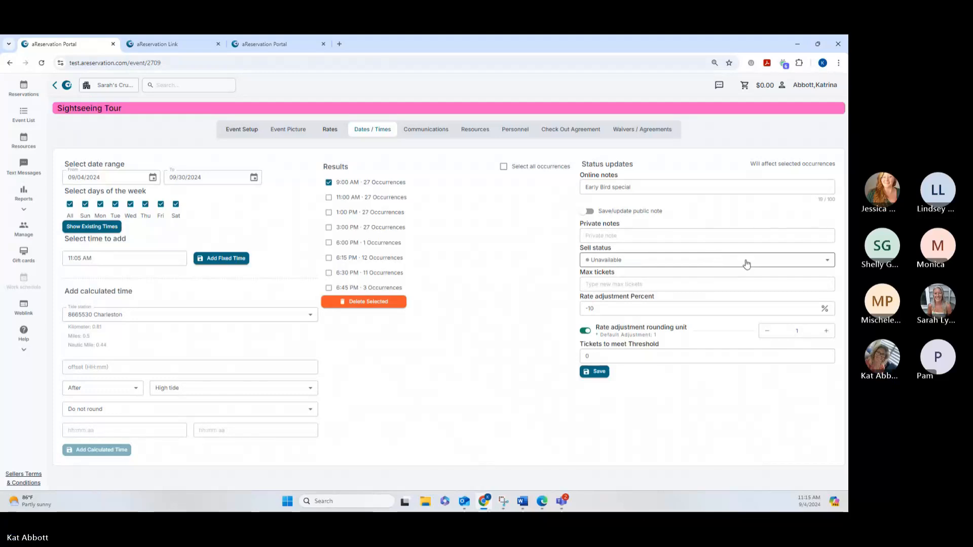
click(728, 260)
click(608, 276)
click(594, 371)
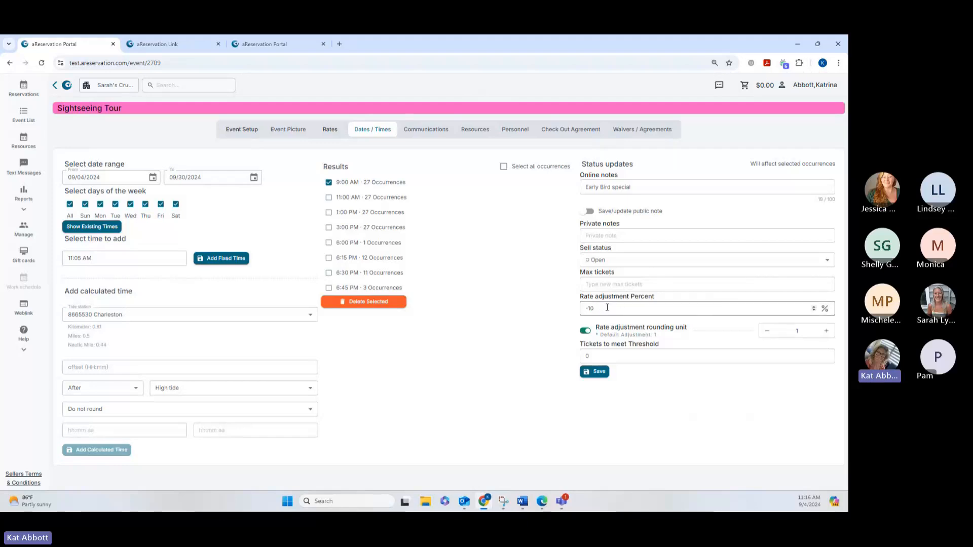
click(595, 372)
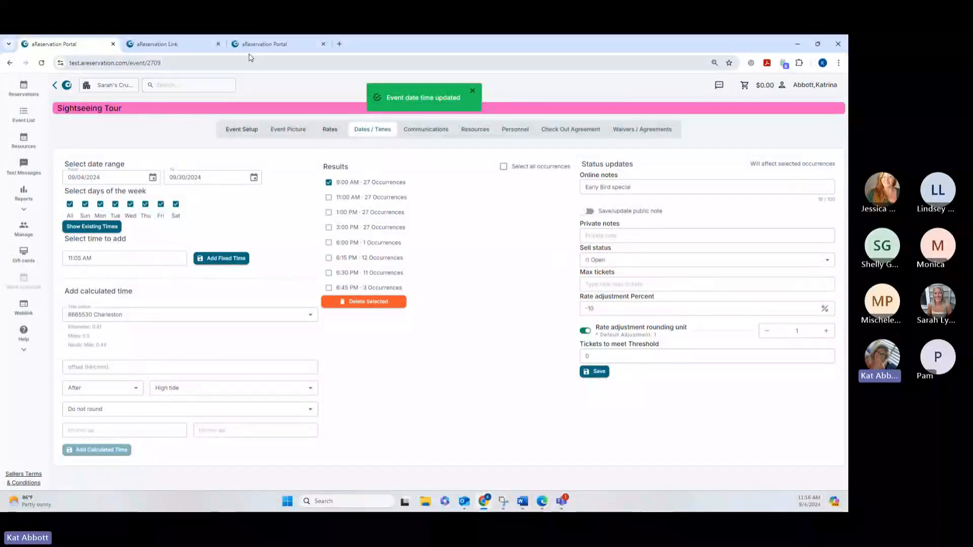
Check the booking page's times and prices for 3 adults on September 7, 2024, and return to the portal's event setup.
click(186, 46)
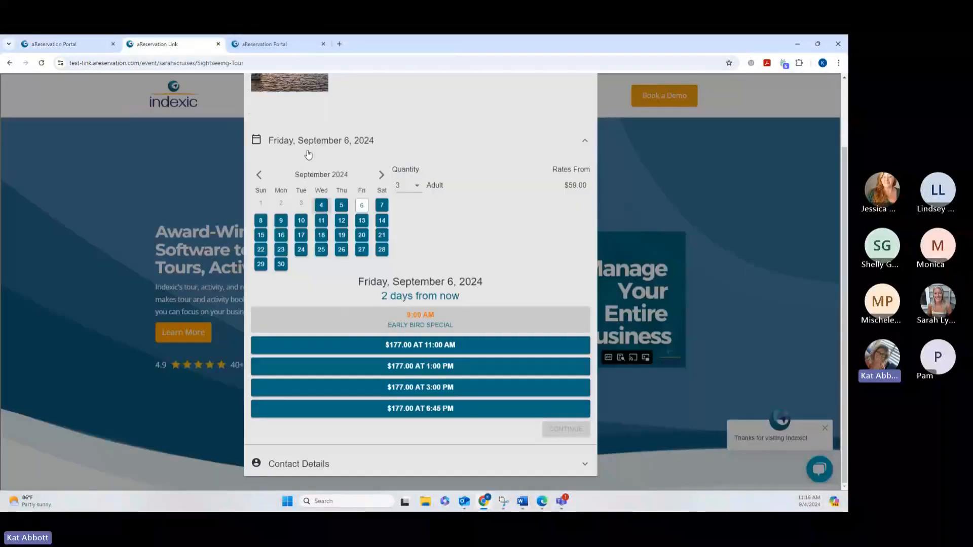
click(381, 204)
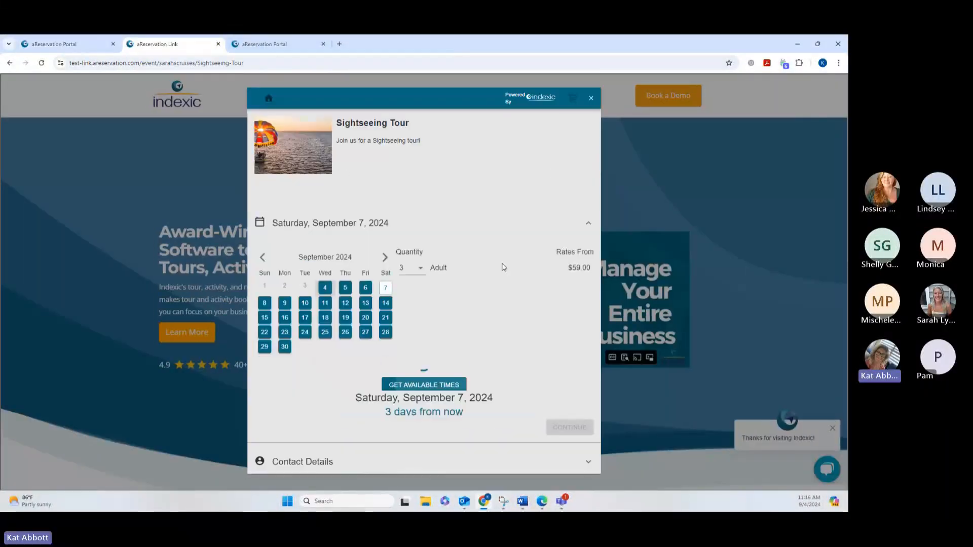
click(439, 366)
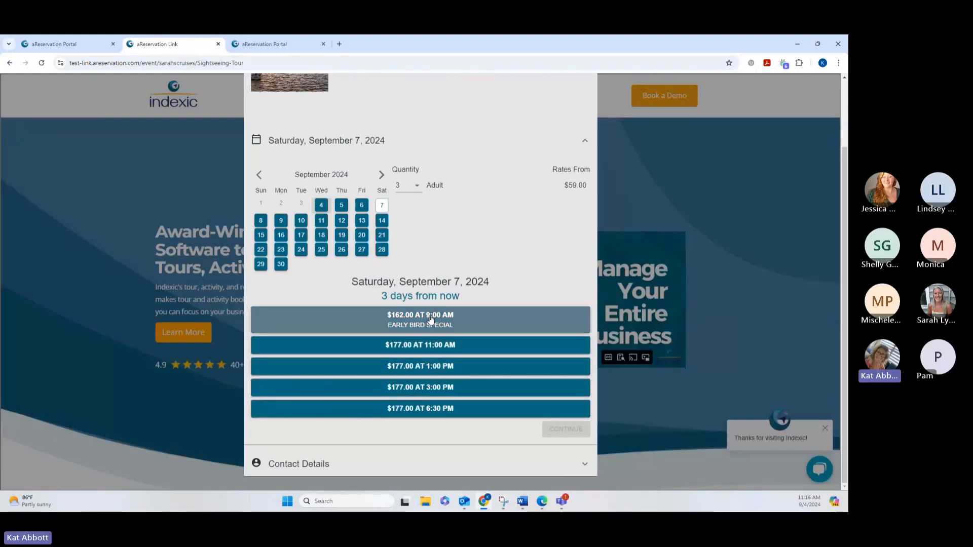
click(66, 44)
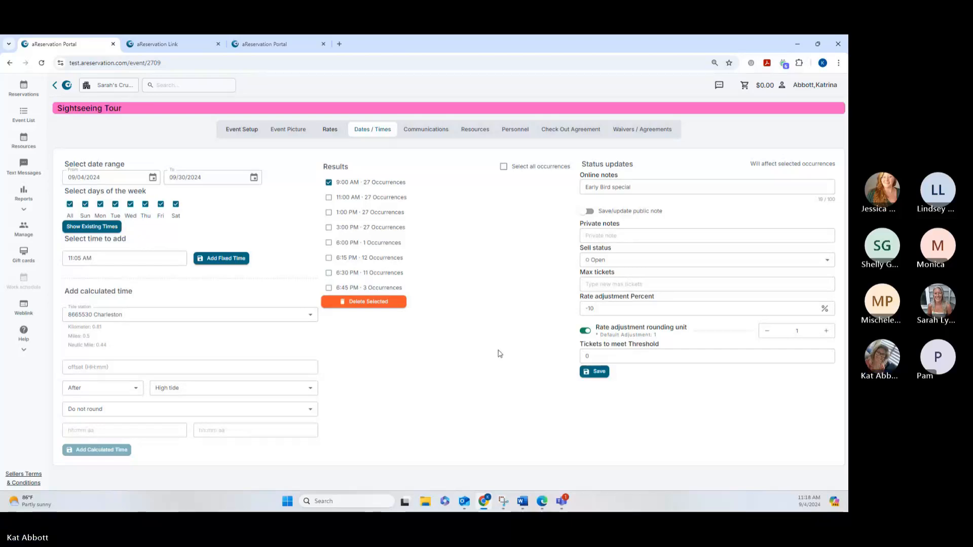
click(329, 184)
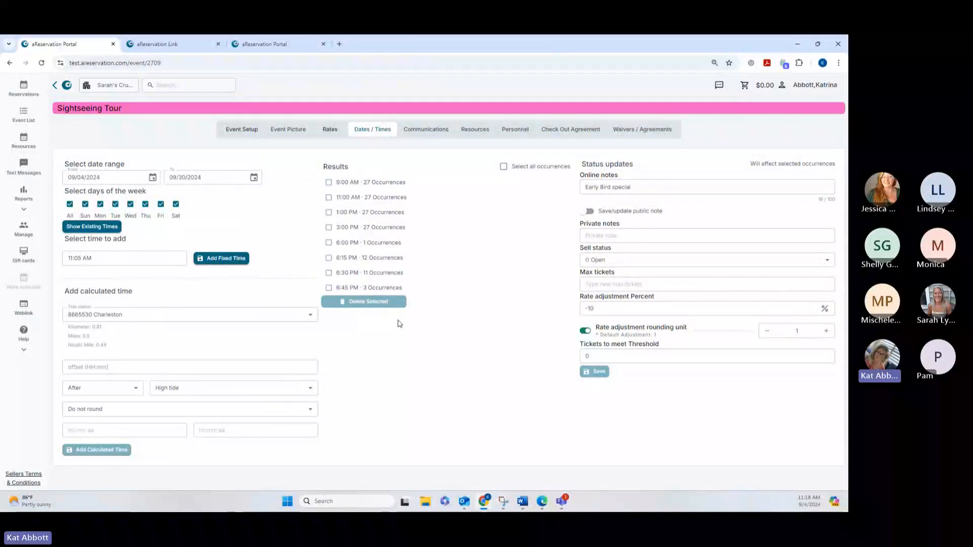
click(329, 198)
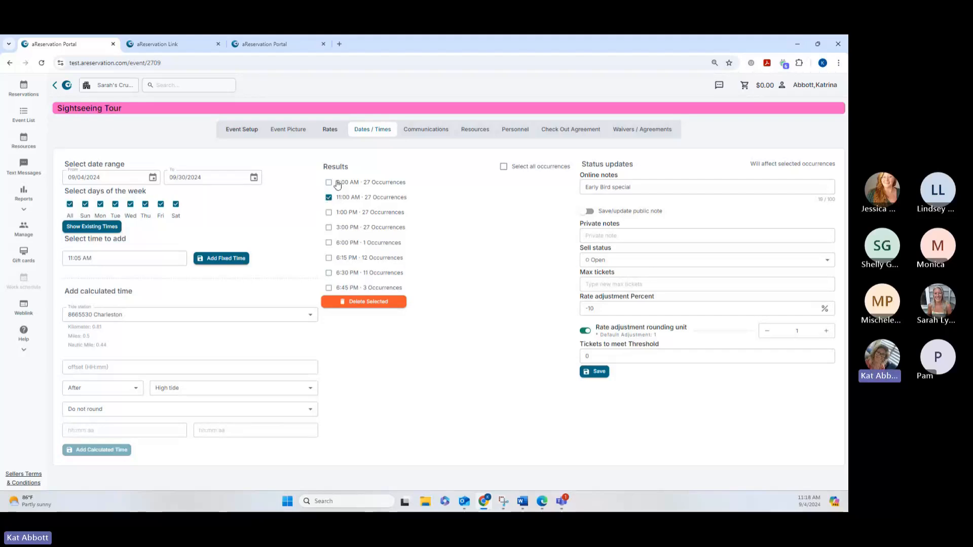
click(659, 187)
click(825, 187)
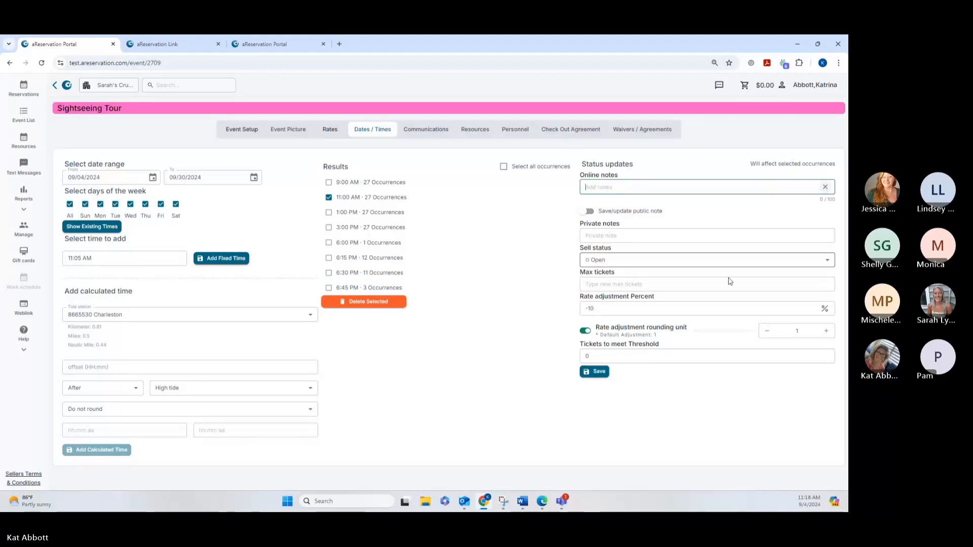
drag(603, 308, 553, 312)
key(Right)
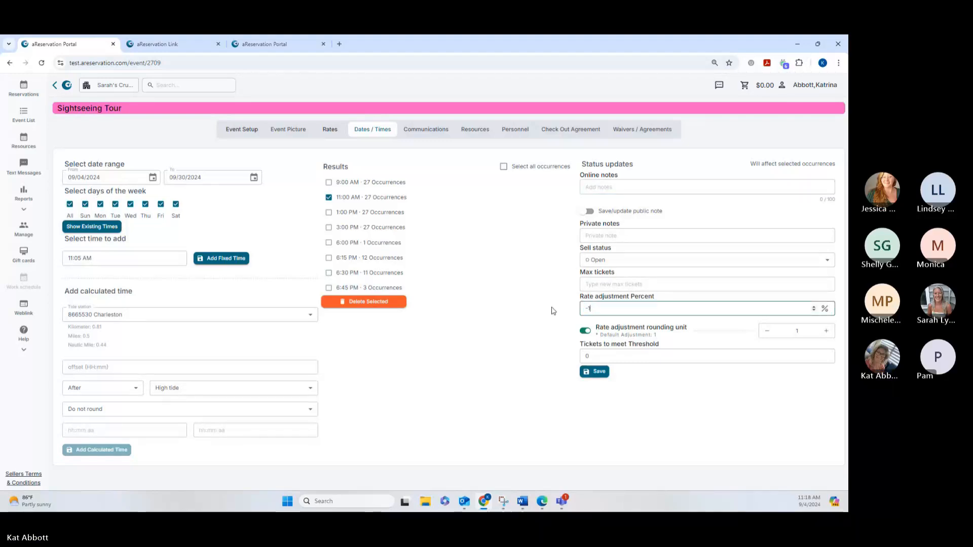
click(589, 312)
Reload the portal, reopen the Sightseeing Tour's dates and times, and show existing times for 09/04/2024 through 09/30/2024.
click(42, 63)
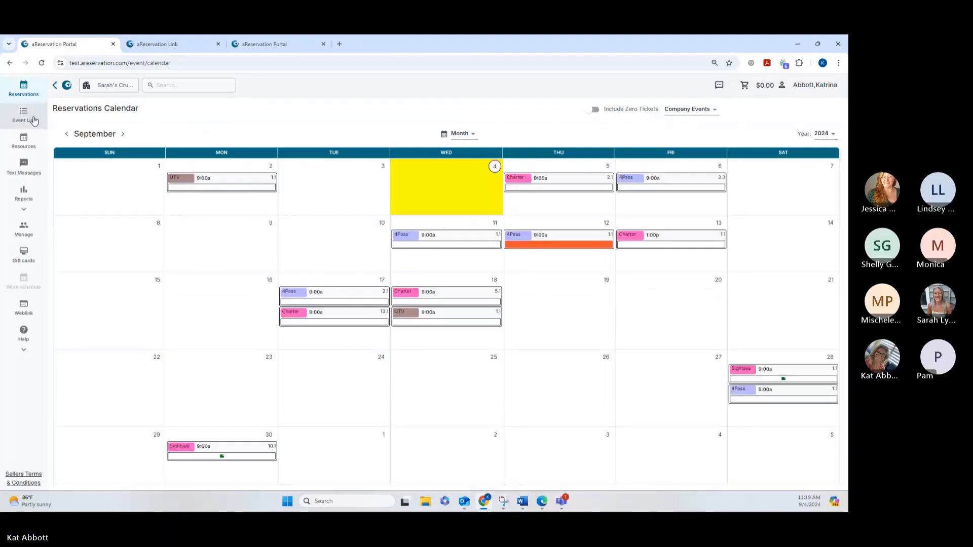
click(817, 136)
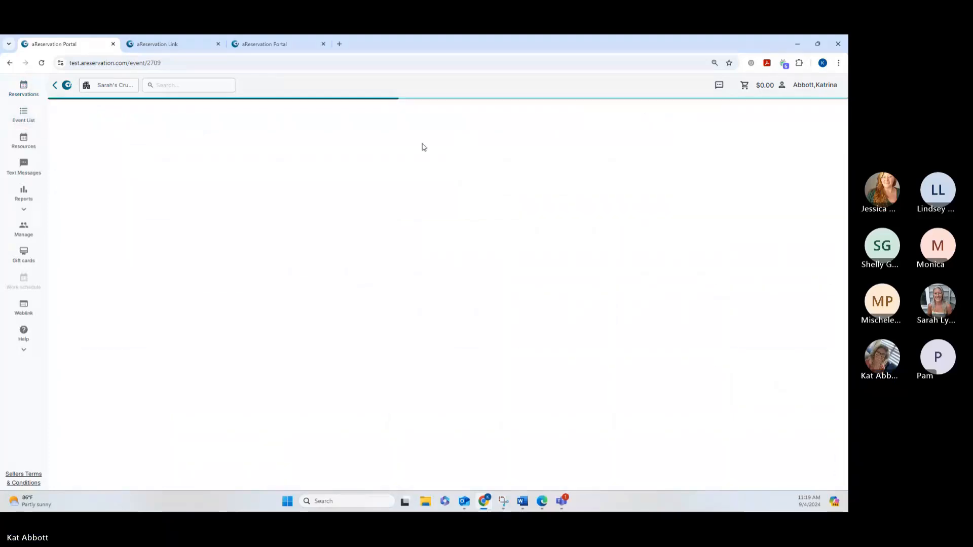
click(385, 130)
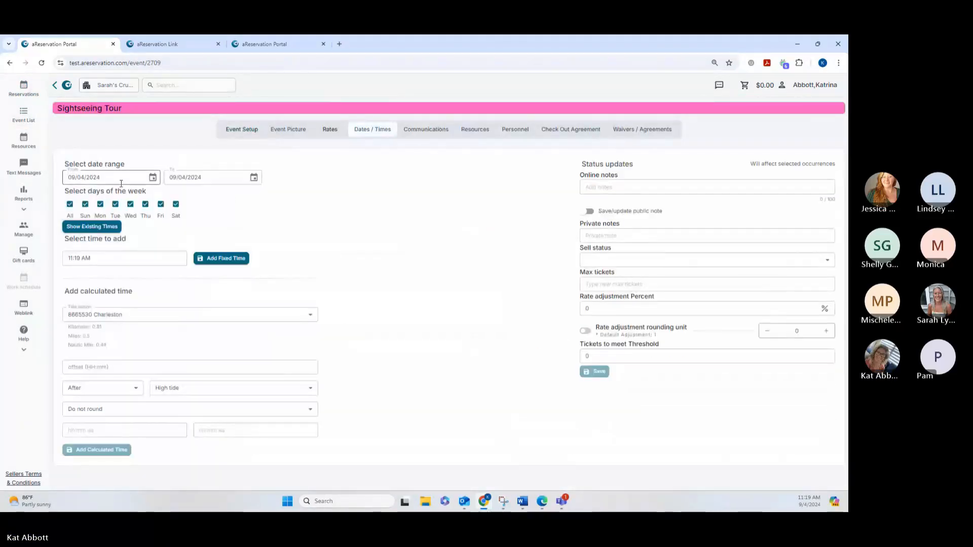
click(253, 177)
click(194, 287)
click(111, 229)
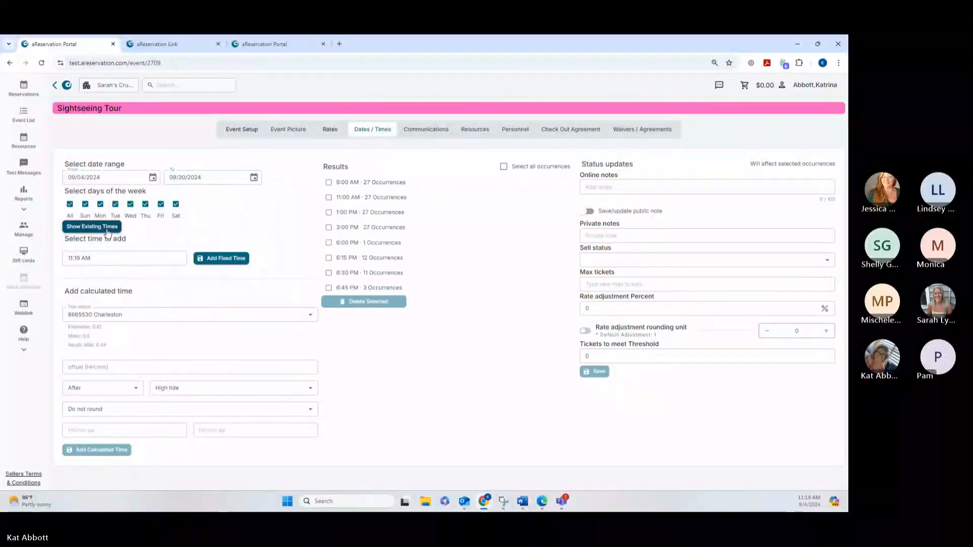
Select the 11:00 AM occurrences, set the tickets to meet threshold to 10 and save the update.
click(329, 197)
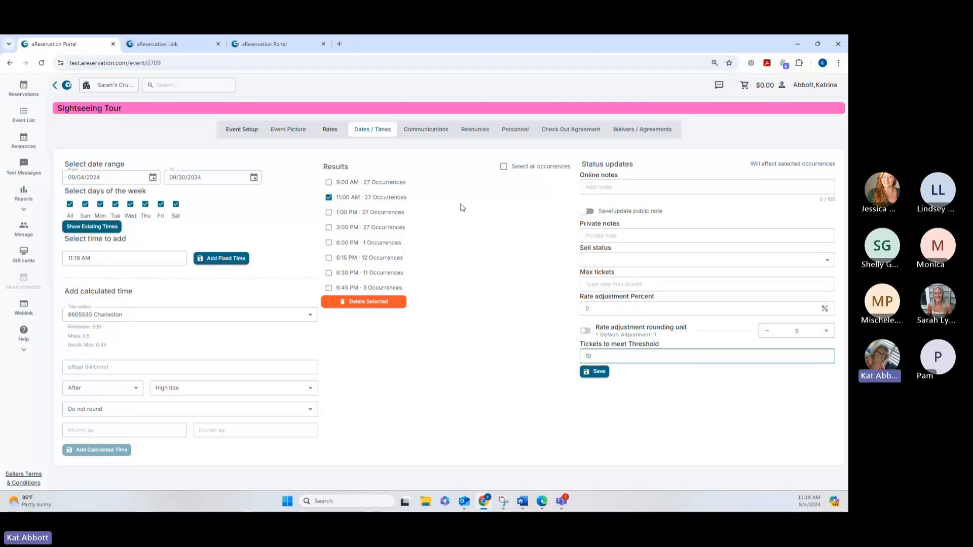
click(596, 378)
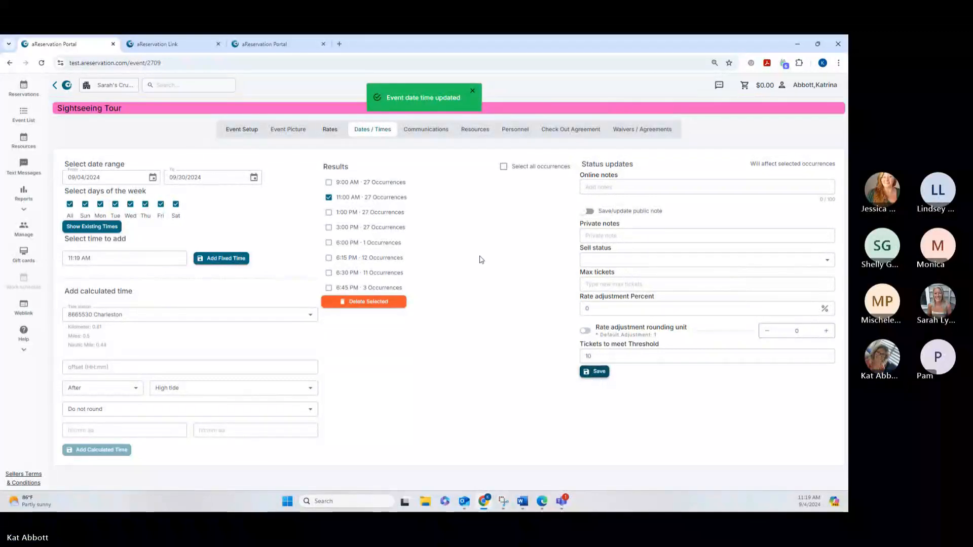
Reload the aReservation Link booking page and review the available times for 2 adults on Saturday, September 7, 2024.
click(164, 46)
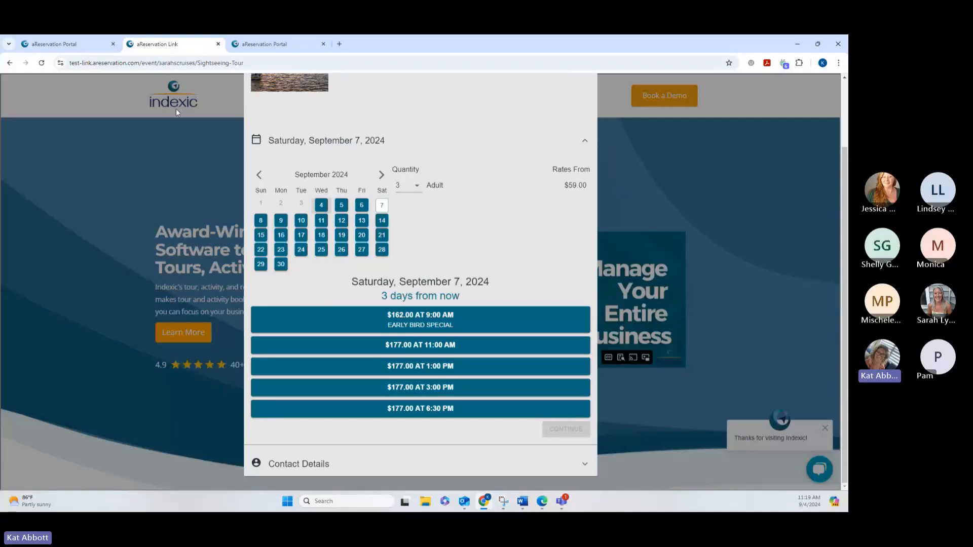
click(42, 63)
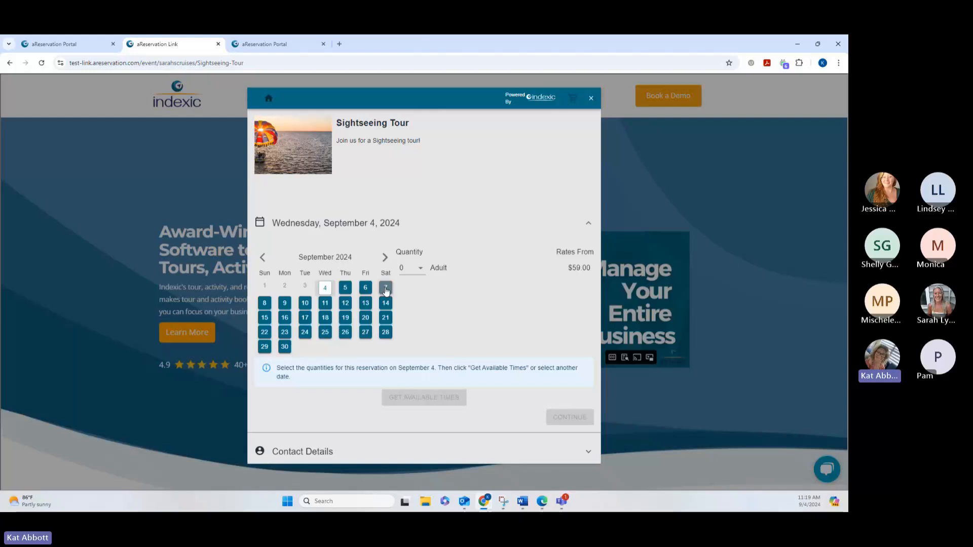
click(386, 288)
click(412, 267)
click(410, 63)
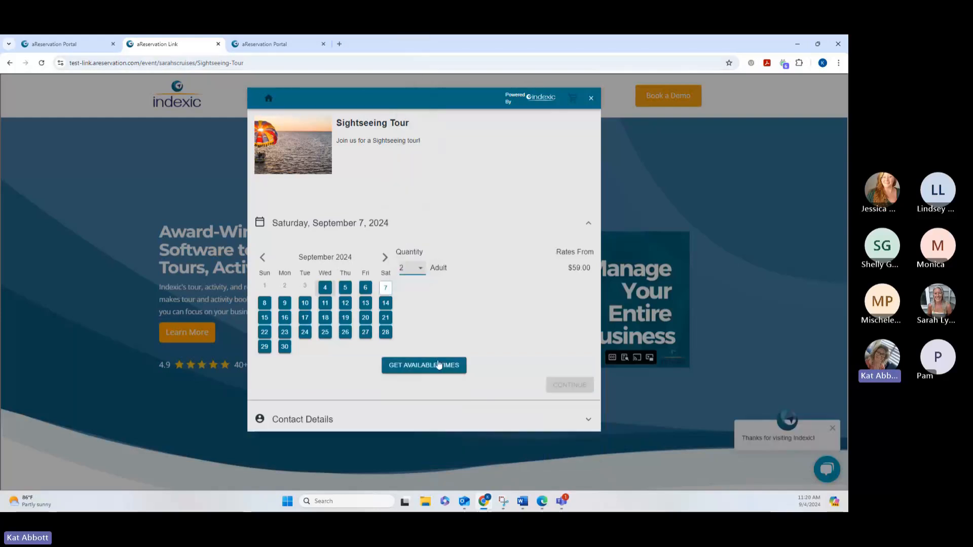
click(421, 368)
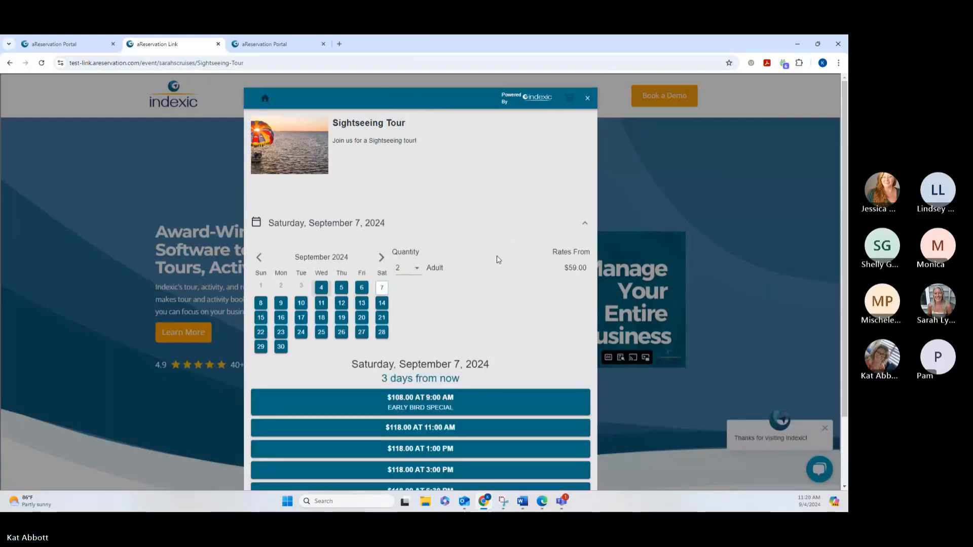
scroll(497, 259, down, 2)
scroll(491, 258, up, 2)
Recheck the portal's event setup, and review the booking page's available times for 2 adults on Sunday, September 8, 2024.
click(81, 49)
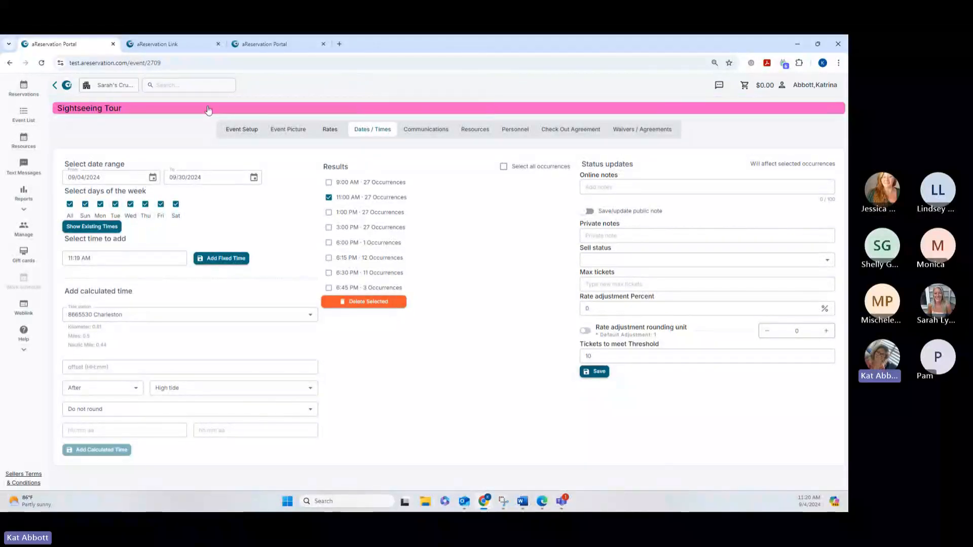
click(158, 44)
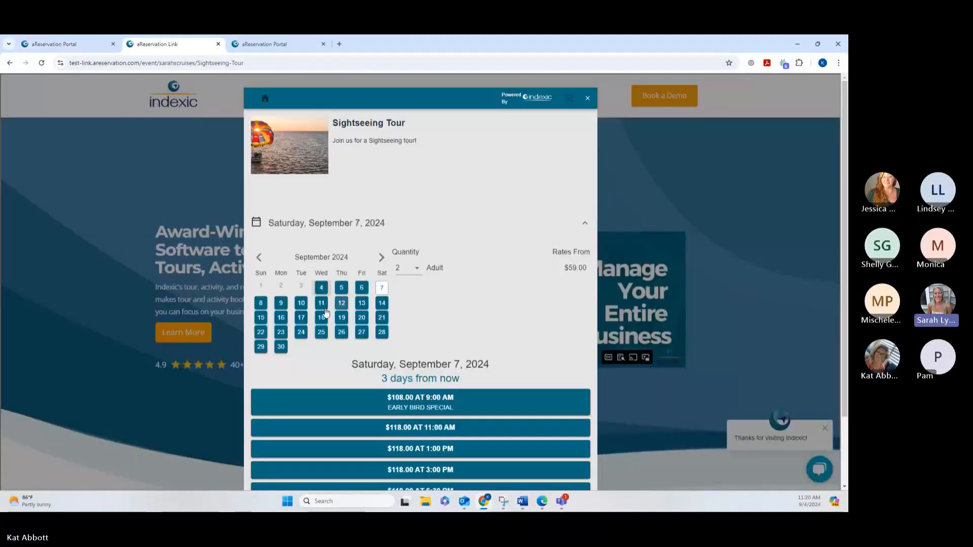
click(264, 306)
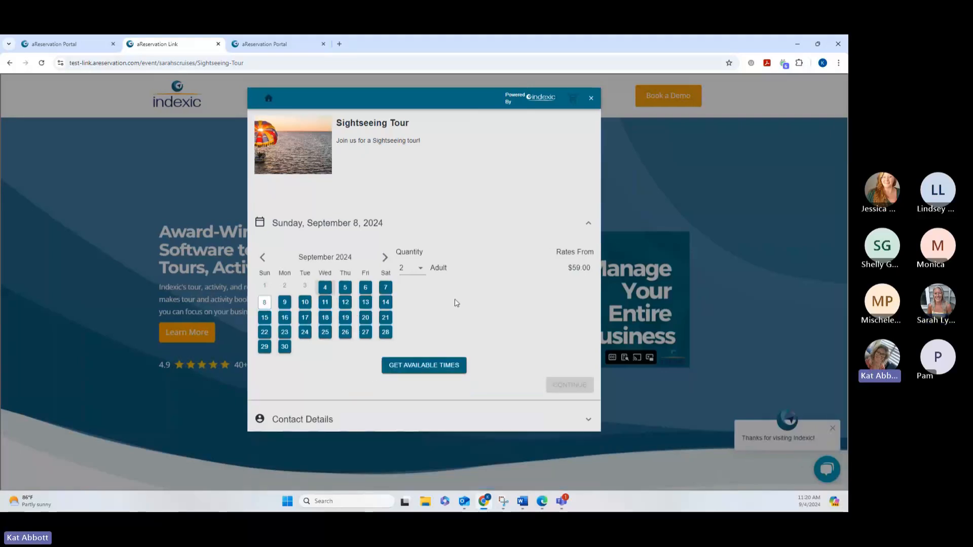
click(433, 366)
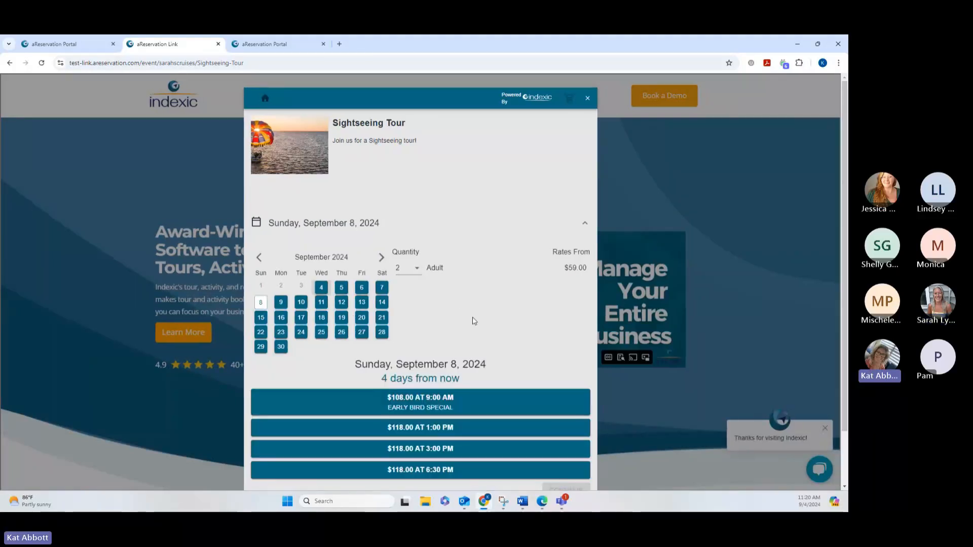
scroll(474, 321, down, 2)
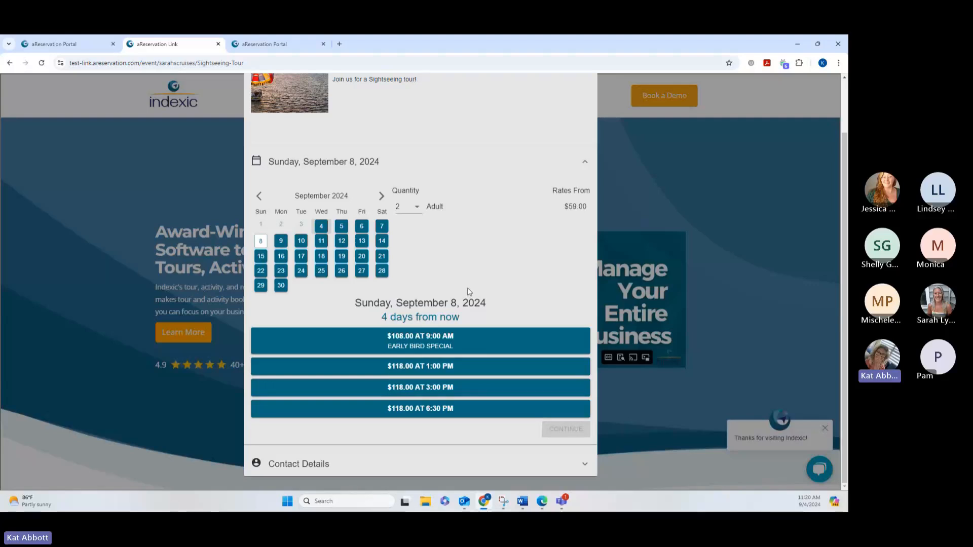
Reload the booking page and review the Sightseeing Tour's available times for 2 adults on Saturday, September 7, 2024.
click(49, 68)
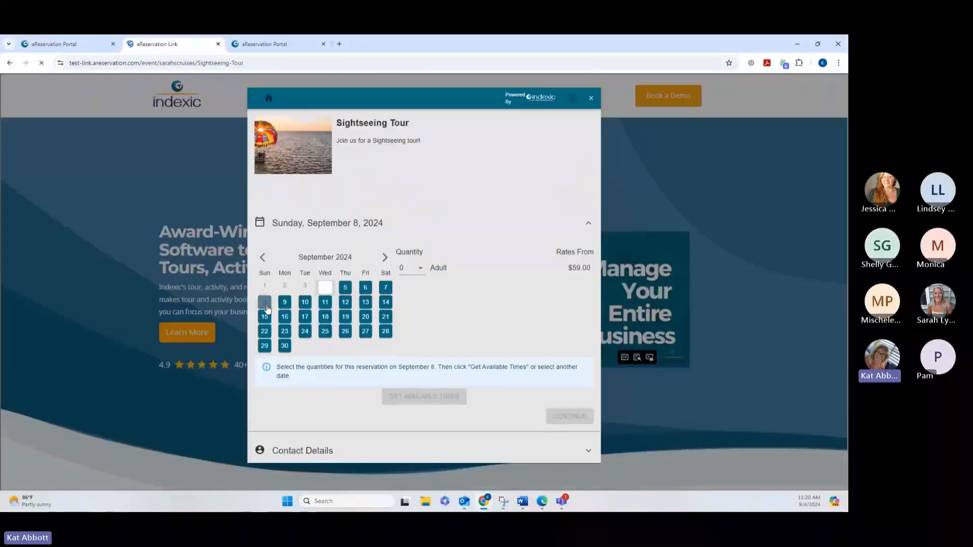
click(423, 273)
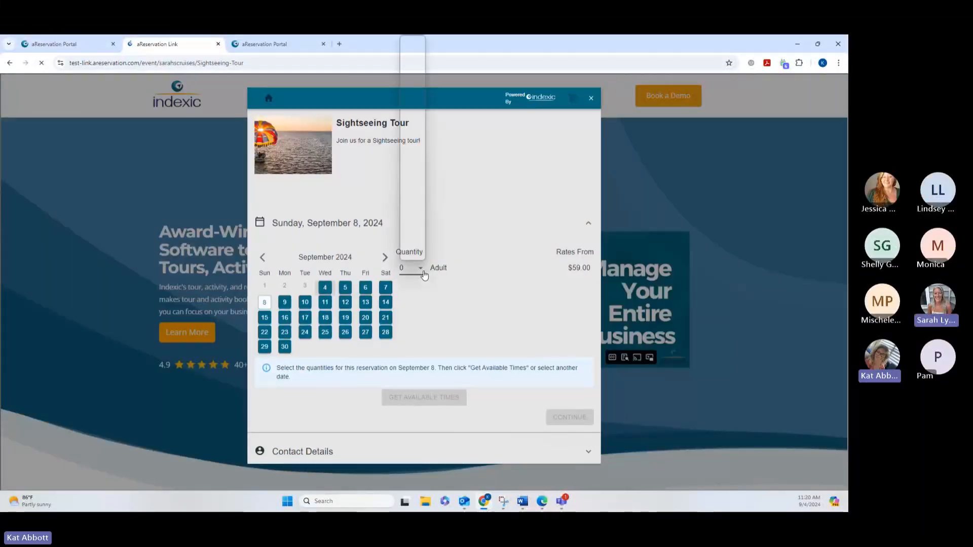
click(386, 287)
click(406, 268)
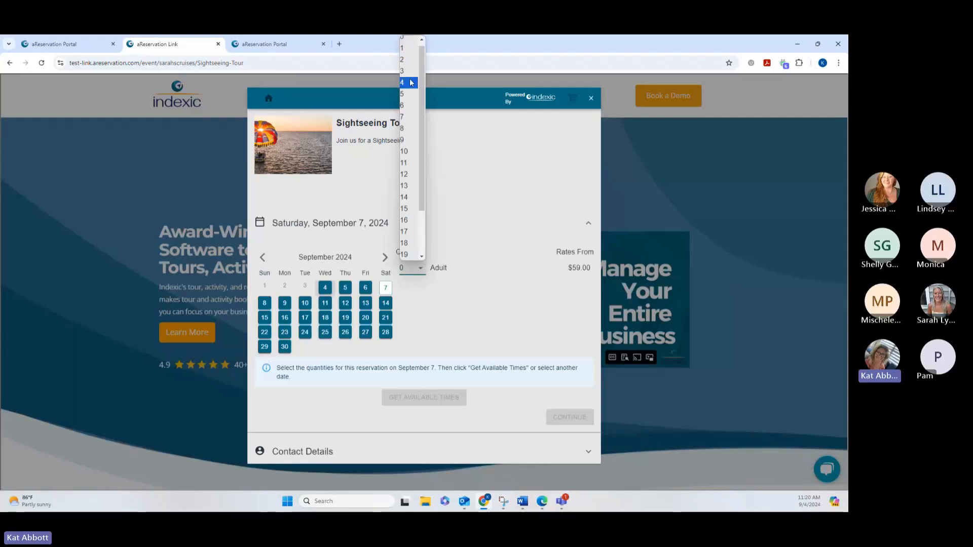
click(412, 65)
click(428, 366)
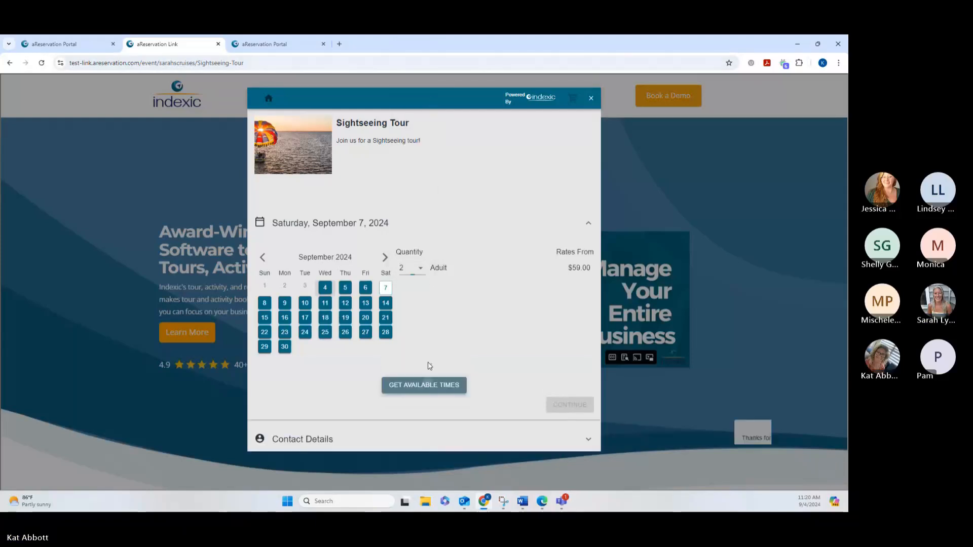
scroll(451, 348, down, 2)
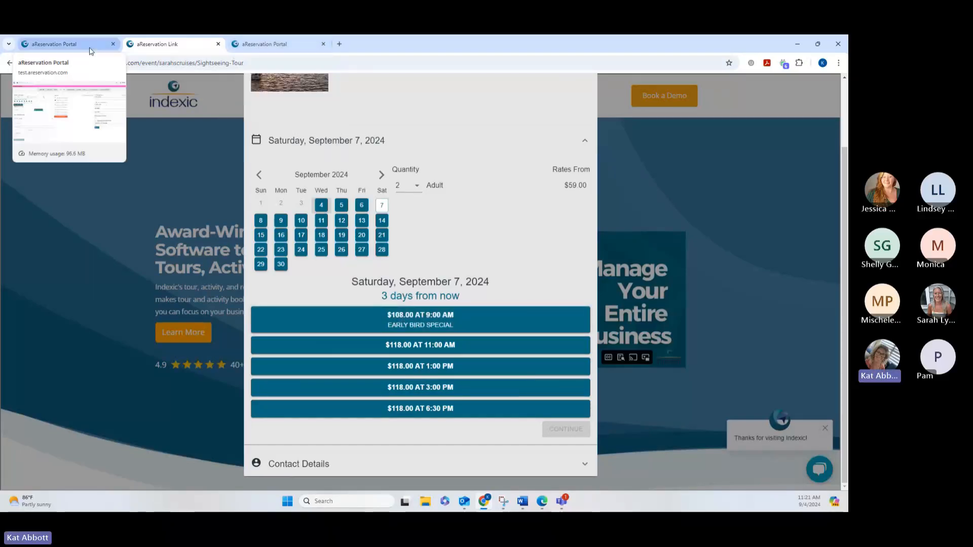
In the portal's Private Boat Charter calendar, set the Friday, September 6, 2024, 9:00 AM event's sell status to Unavailable and save.
click(61, 44)
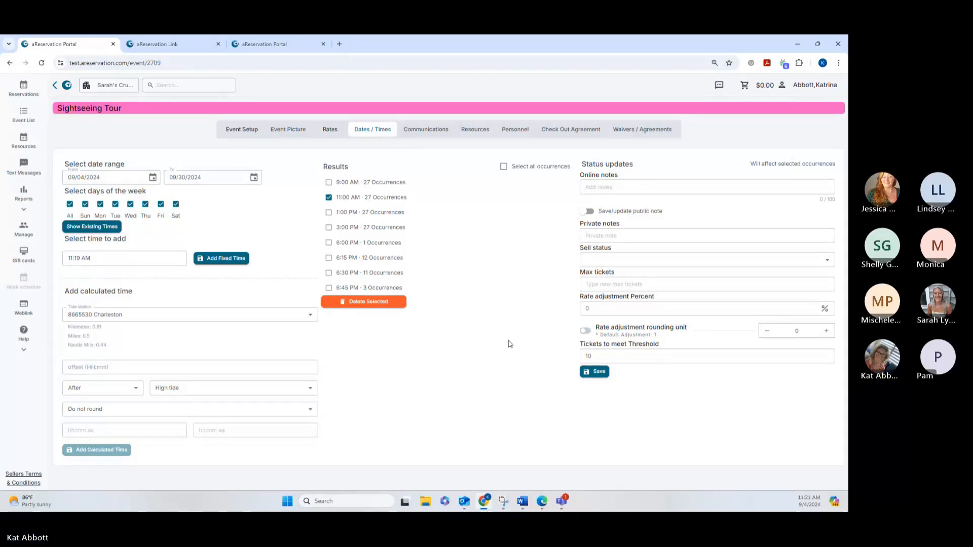
click(248, 45)
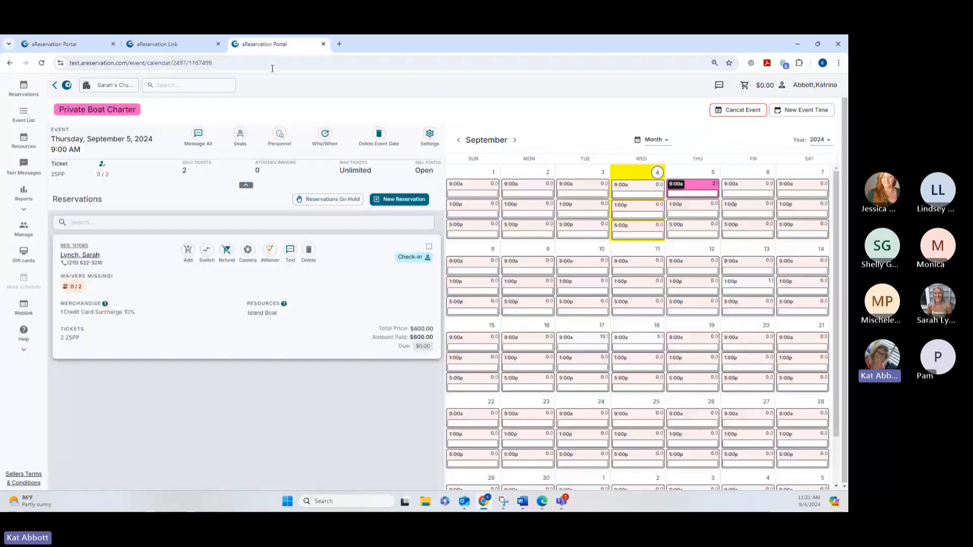
click(760, 191)
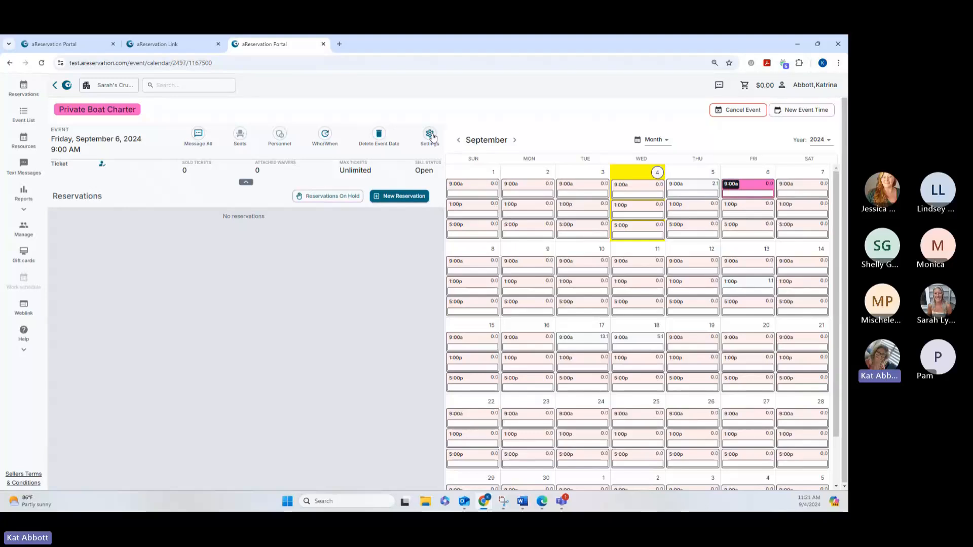
click(431, 135)
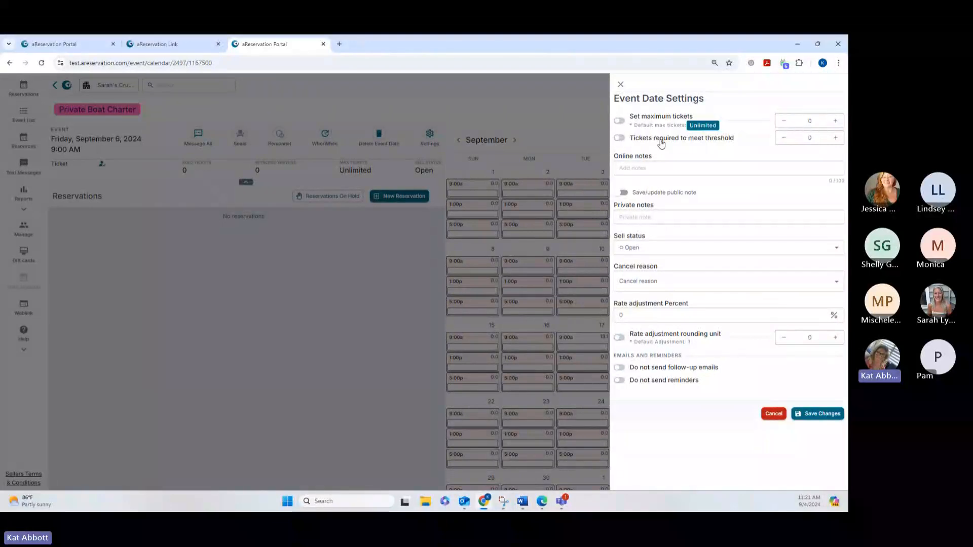
click(652, 216)
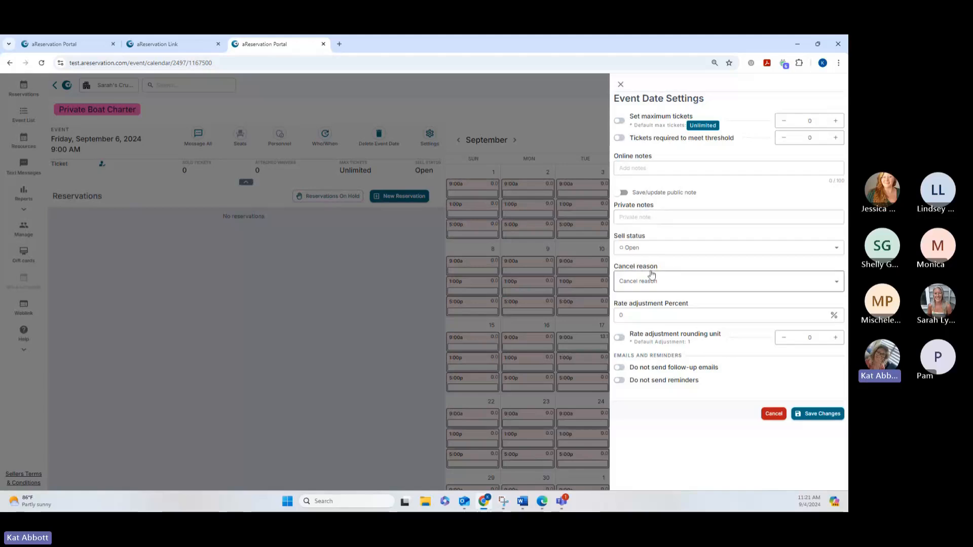
click(649, 249)
click(651, 278)
click(817, 414)
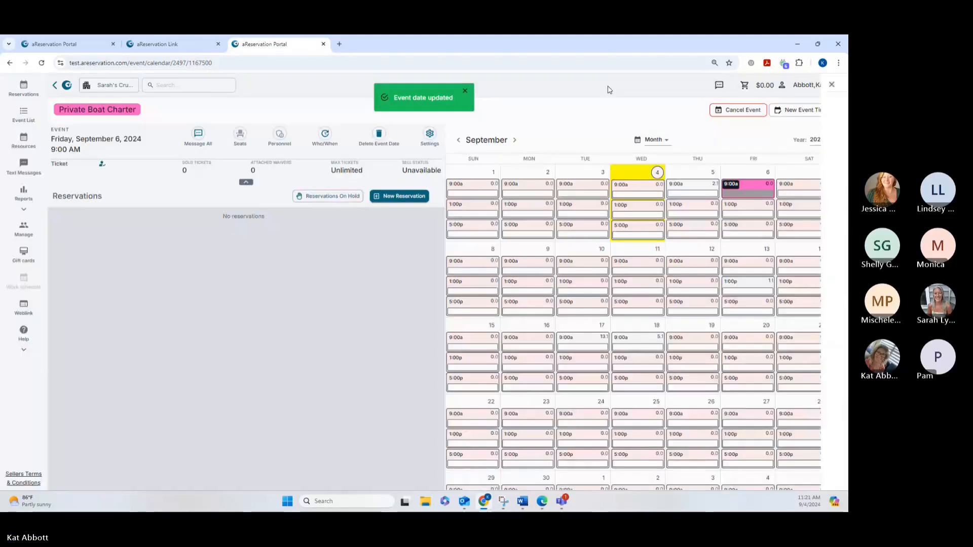
mouse_move(744, 199)
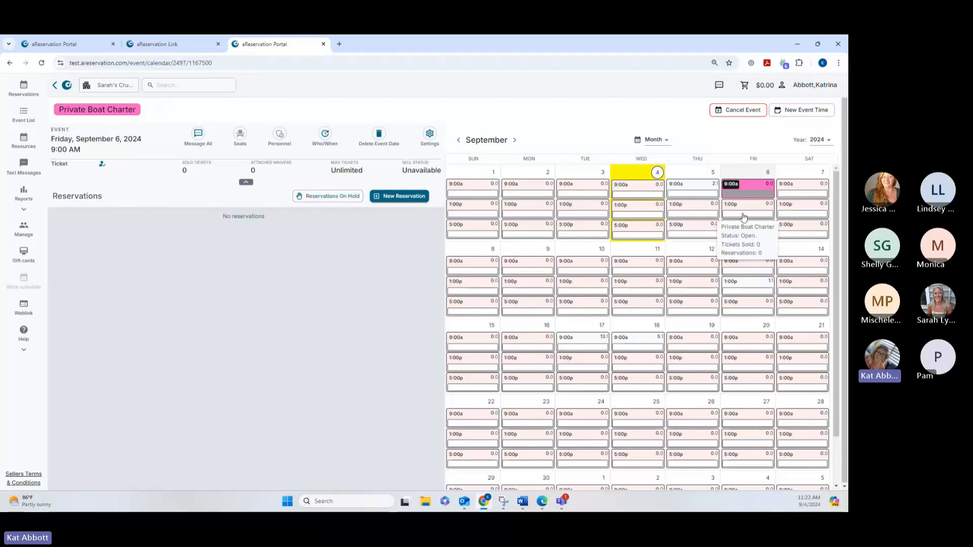
mouse_move(745, 235)
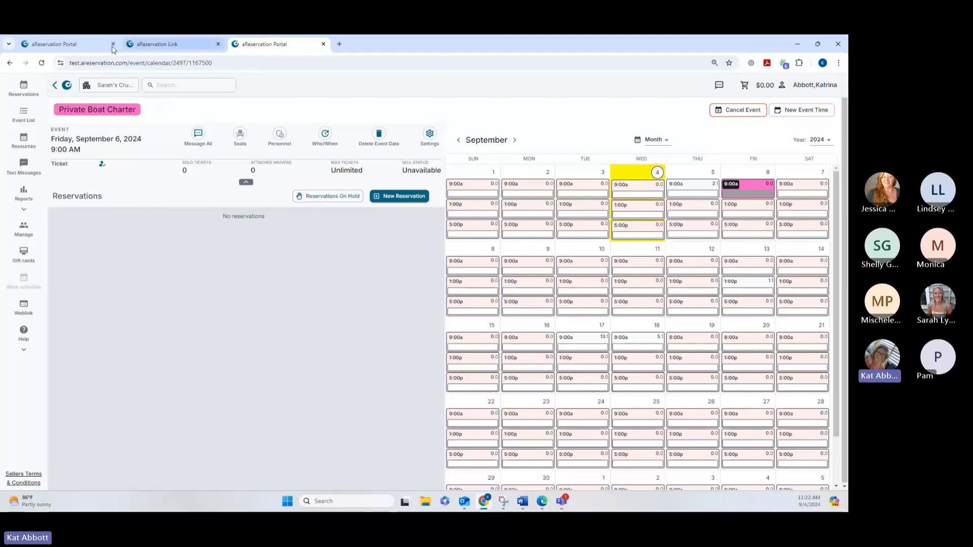
Return to the Sightseeing Tour's dates and times, enter the online note "early bird" and enable saving or updating the public note.
click(71, 46)
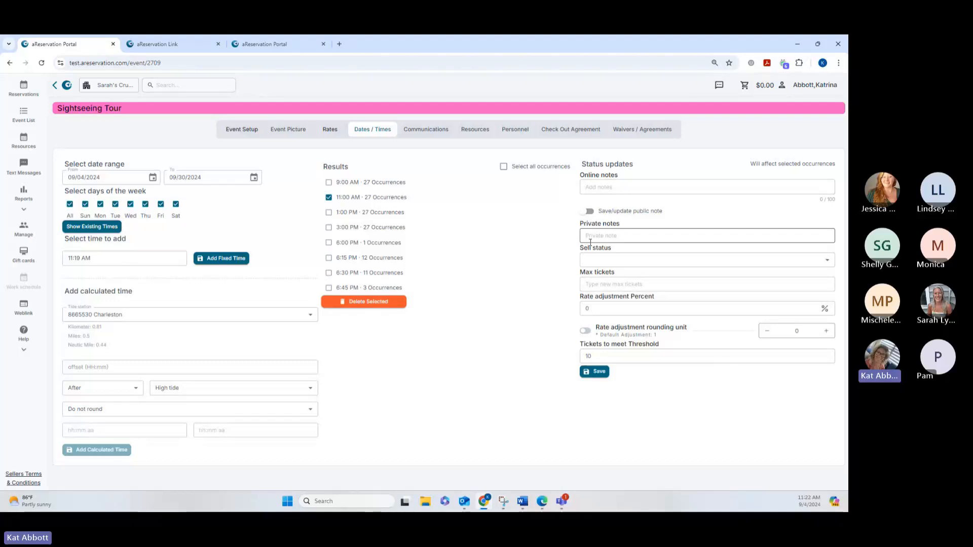
click(607, 188)
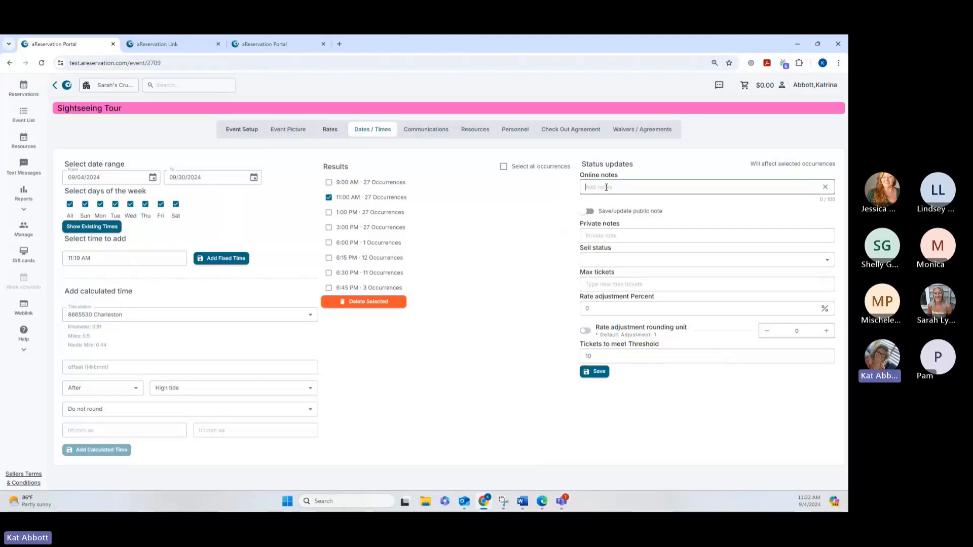
text(early bird)
click(589, 212)
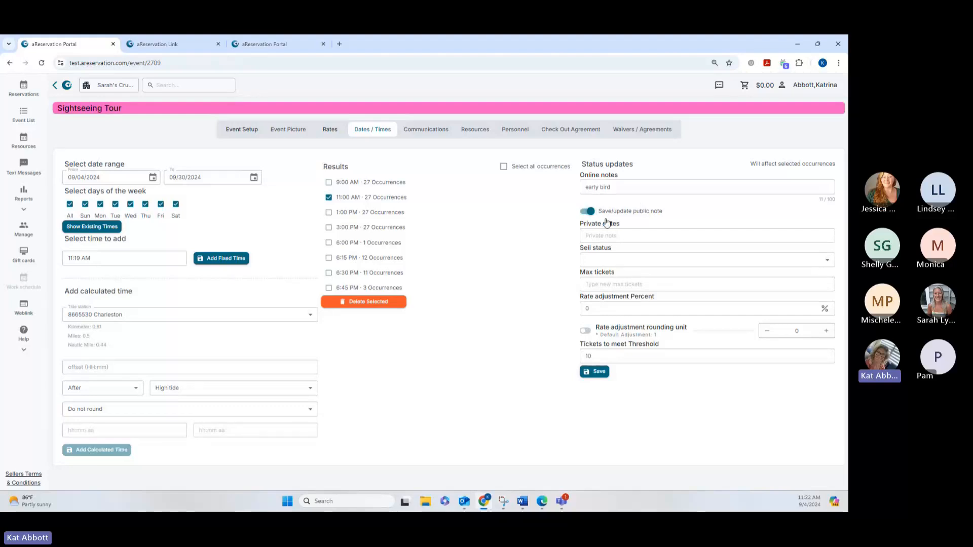
click(601, 187)
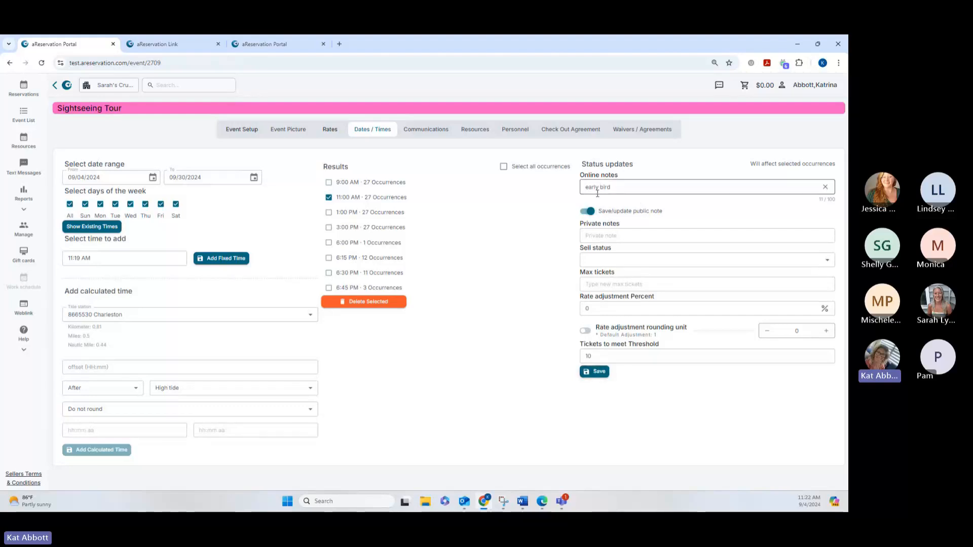